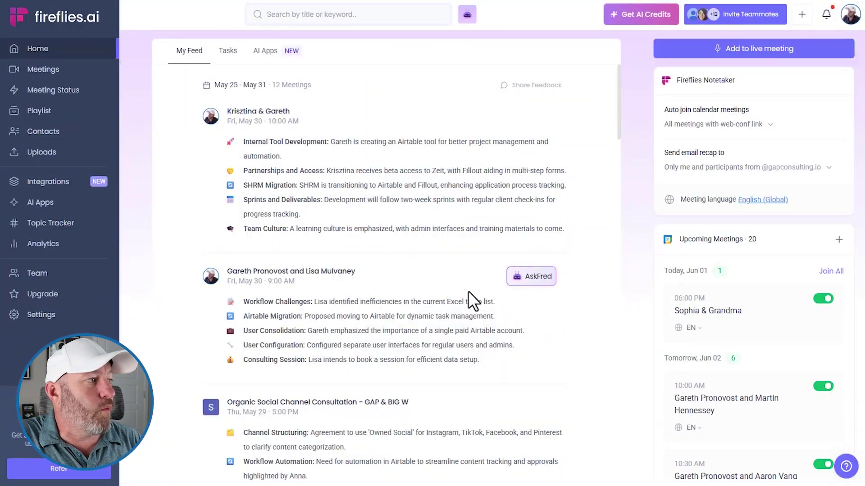
# - Open the May 30, 10:00 AM Krisztina & Gareth meeting from the top of the Fireflies.ai feed
pyautogui.click(273, 121)
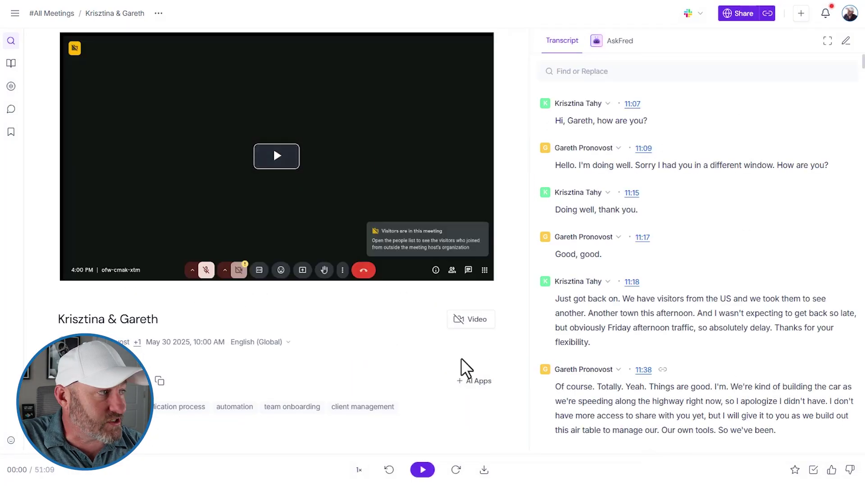
pyautogui.scroll(-5, 175, 378)
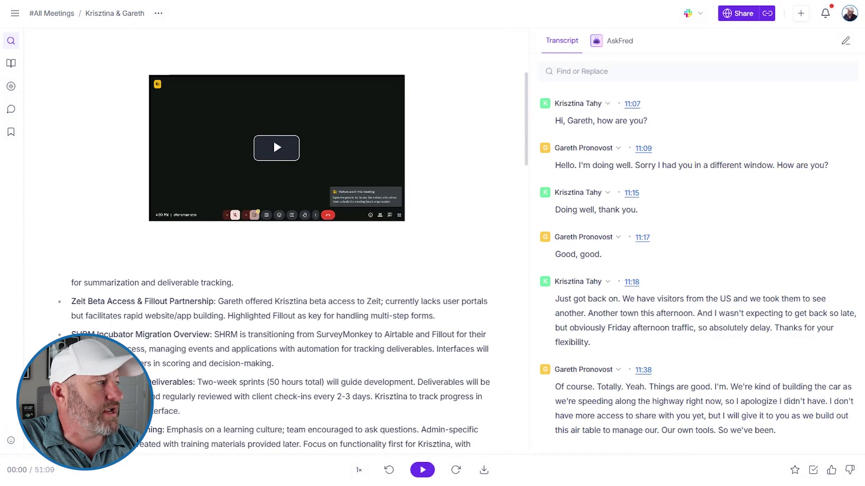
pyautogui.scroll(5, 260, 365)
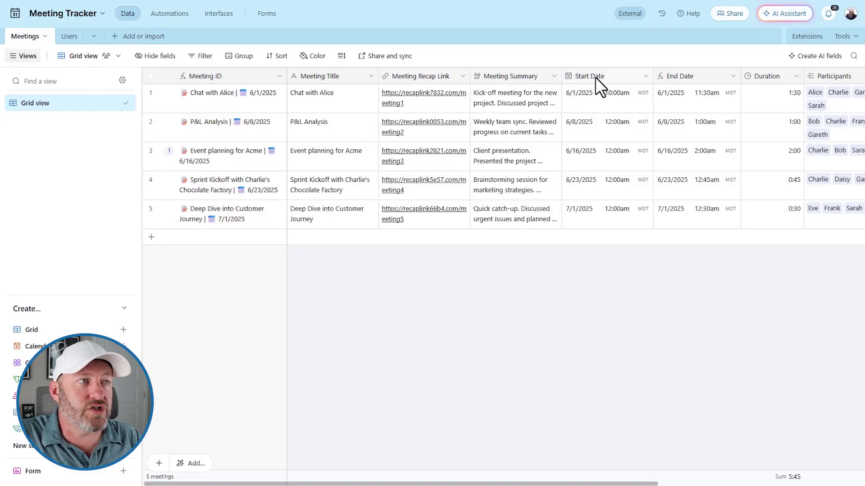
pyautogui.hscroll(5, 660, 163)
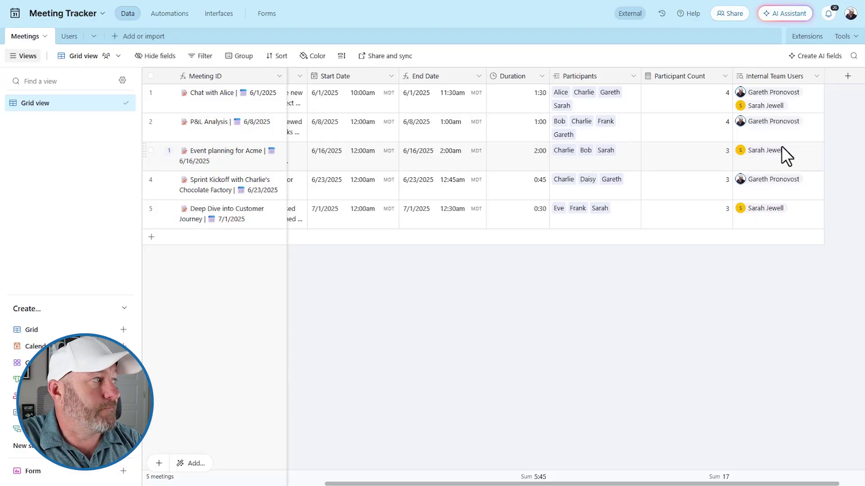
pyautogui.click(69, 37)
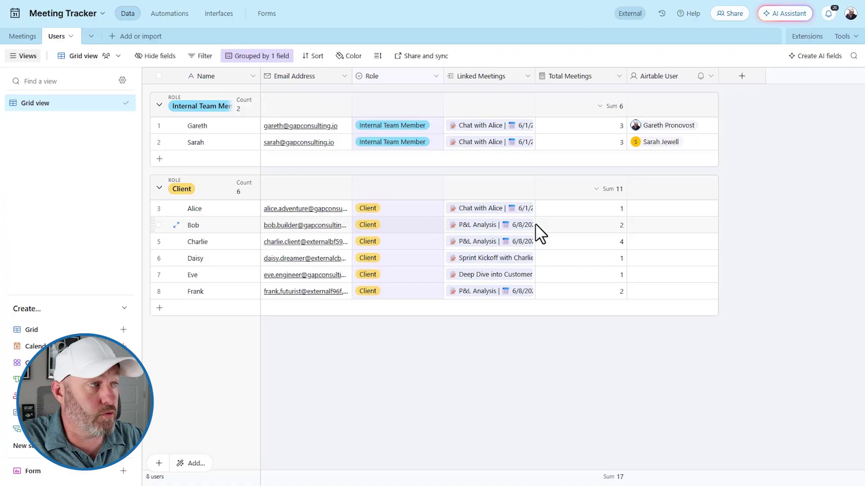
# - In the Users table, widen the Linked Meetings column and expand one member's linked meetings
pyautogui.click(32, 38)
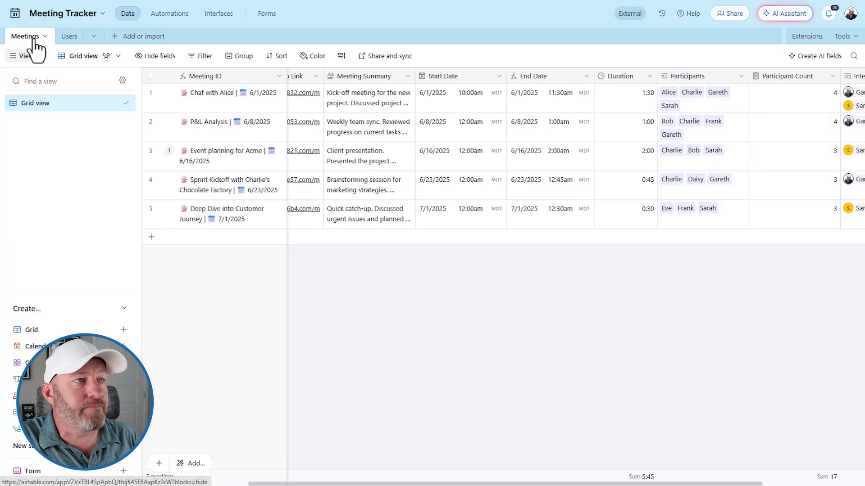
pyautogui.click(72, 38)
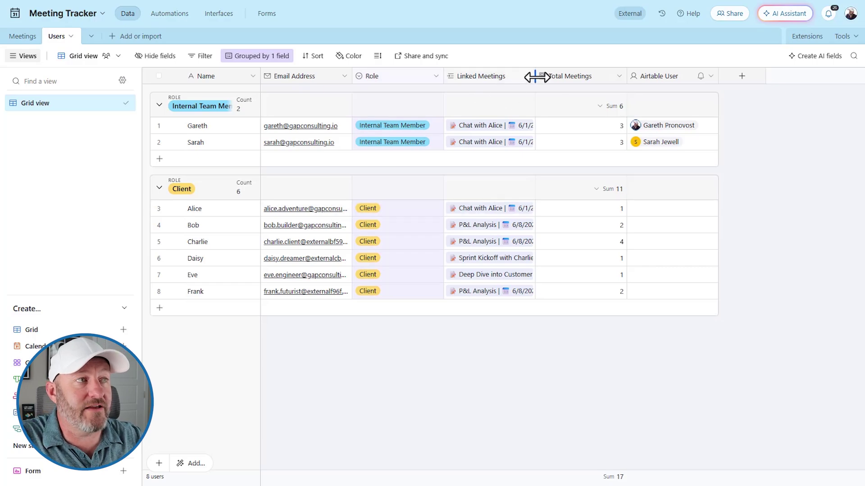
pyautogui.moveTo(535, 76); pyautogui.dragTo(677, 77)
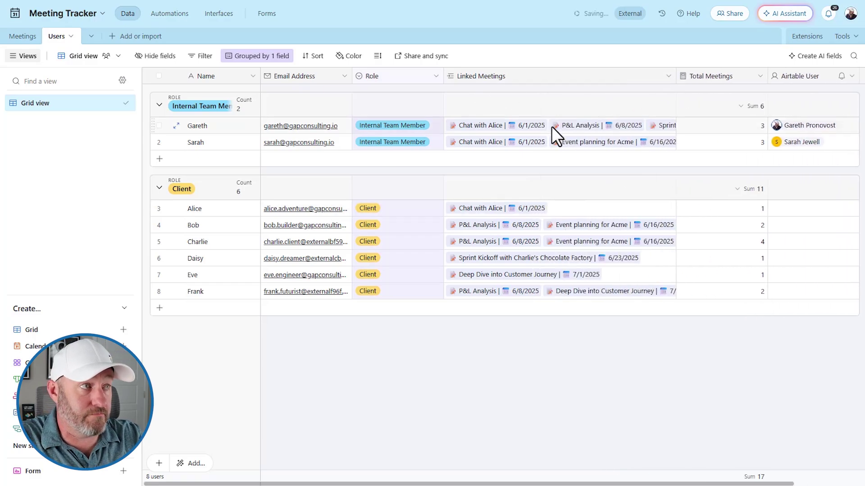
pyautogui.click(551, 126)
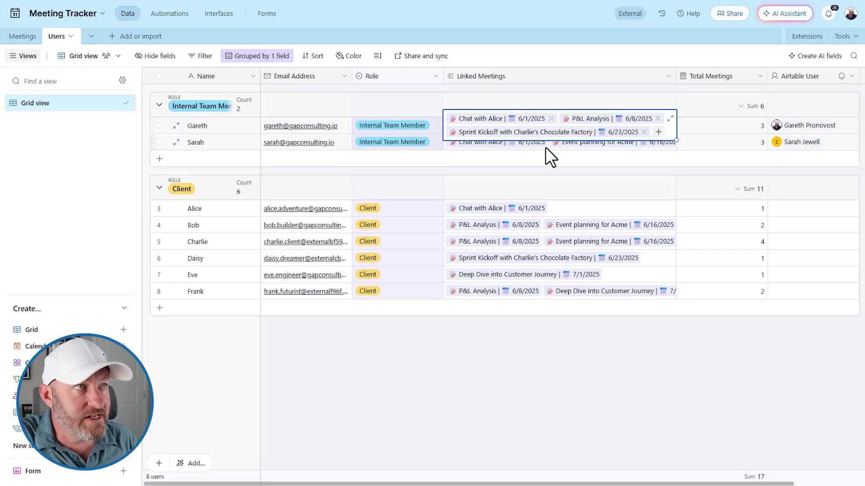
pyautogui.click(536, 50)
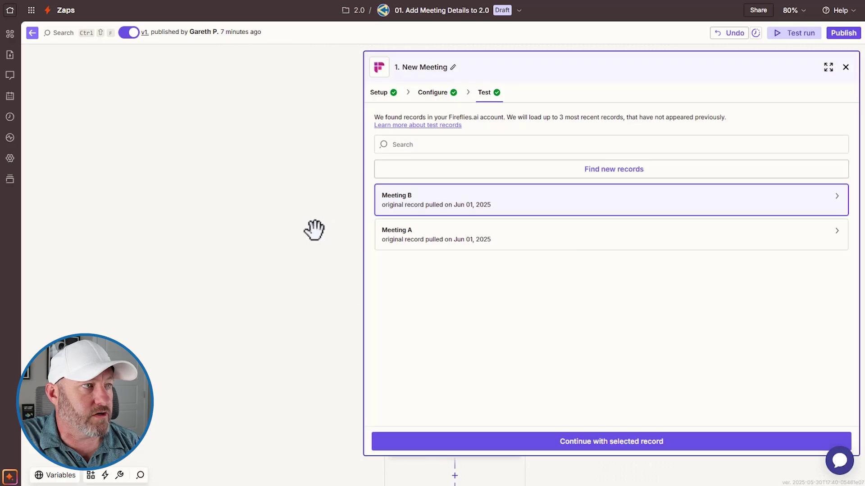
# - Reveal the zap's steps and scroll through the Meeting B test record's fields
pyautogui.moveTo(313, 232); pyautogui.dragTo(128, 237)
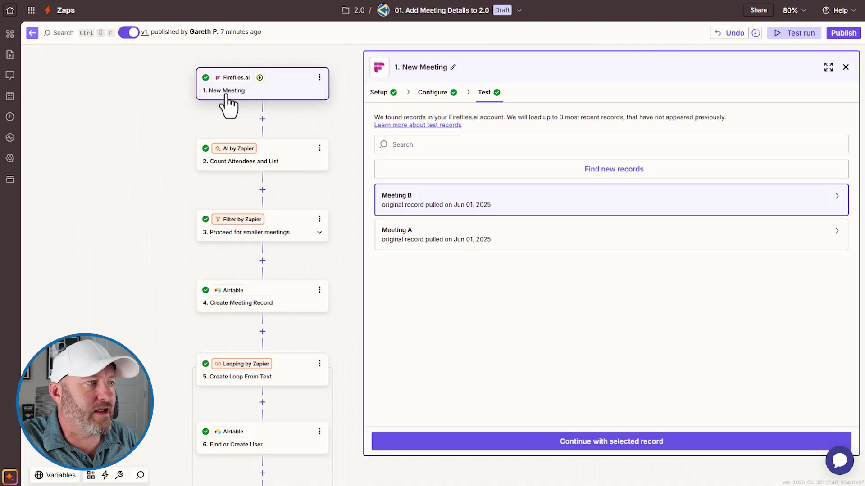
pyautogui.moveTo(471, 222)
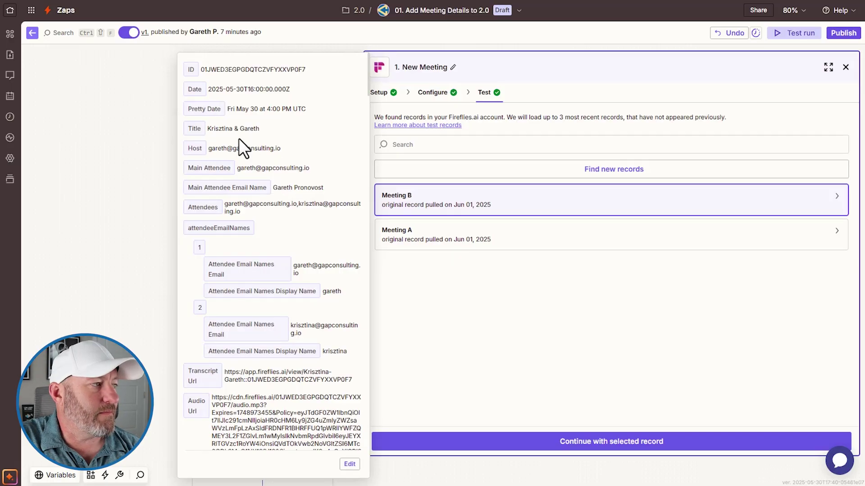
pyautogui.scroll(-10, 276, 174)
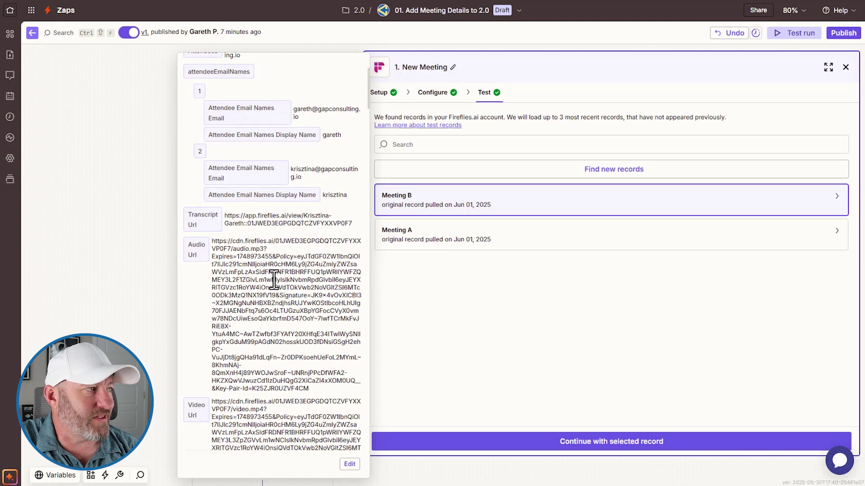
pyautogui.scroll(-5, 274, 282)
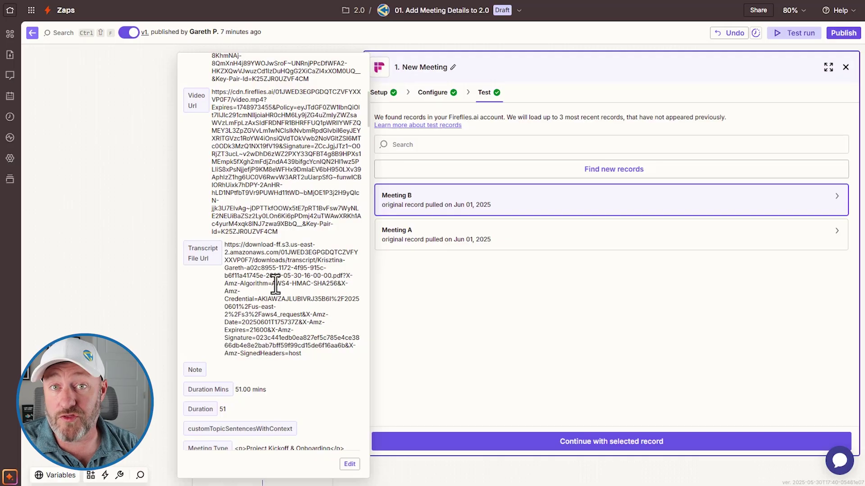
pyautogui.scroll(-5, 275, 284)
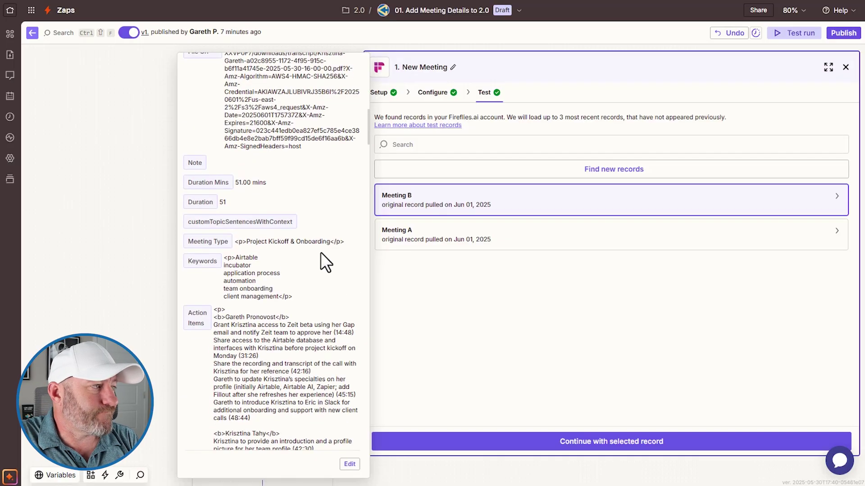
pyautogui.scroll(-3, 283, 283)
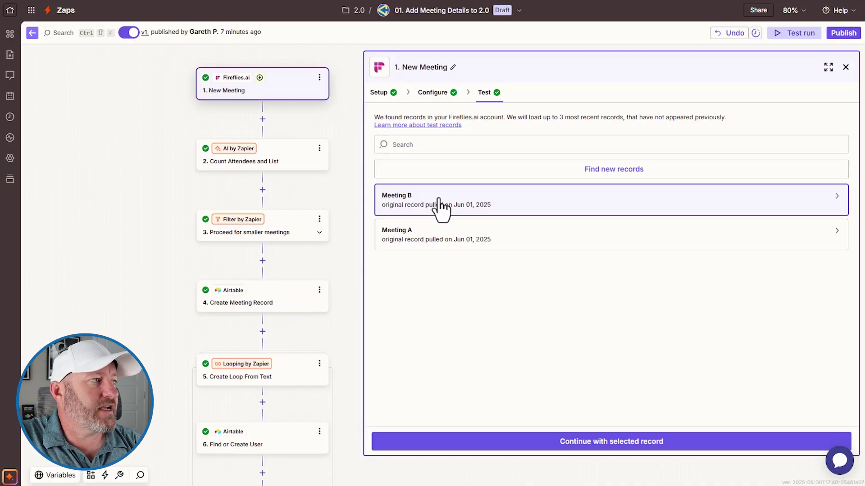
# - Remove the unused extra fields from Count Attendees and List, then continue to its test
pyautogui.click(279, 154)
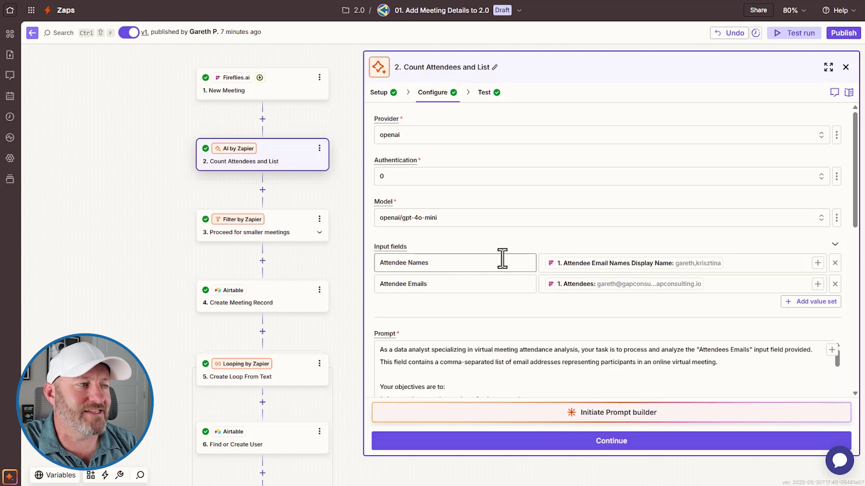
pyautogui.scroll(-5, 513, 254)
pyautogui.scroll(1, 507, 180)
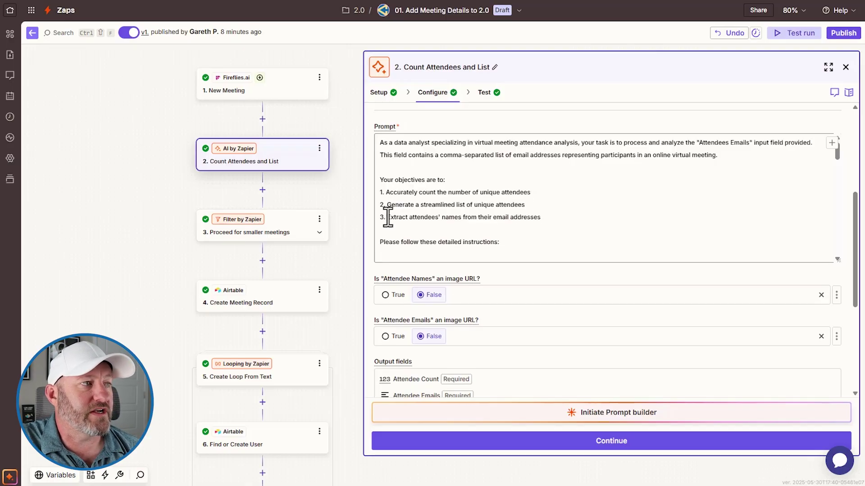
pyautogui.scroll(-10, 571, 222)
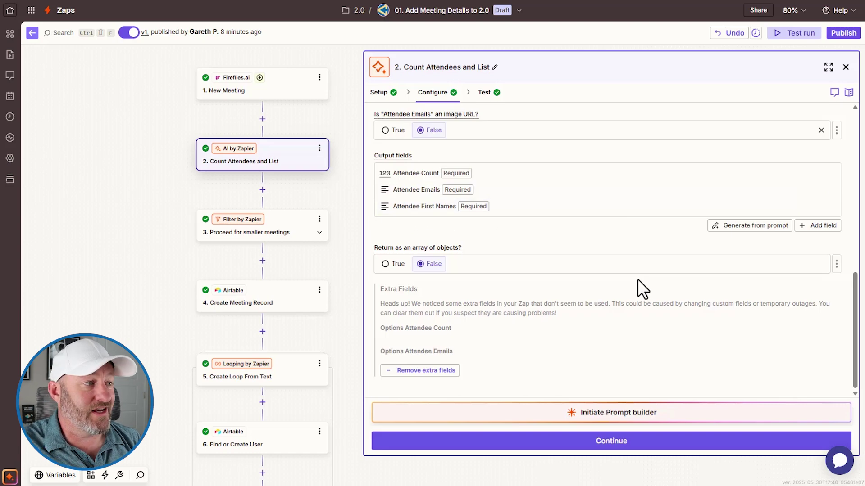
pyautogui.click(419, 371)
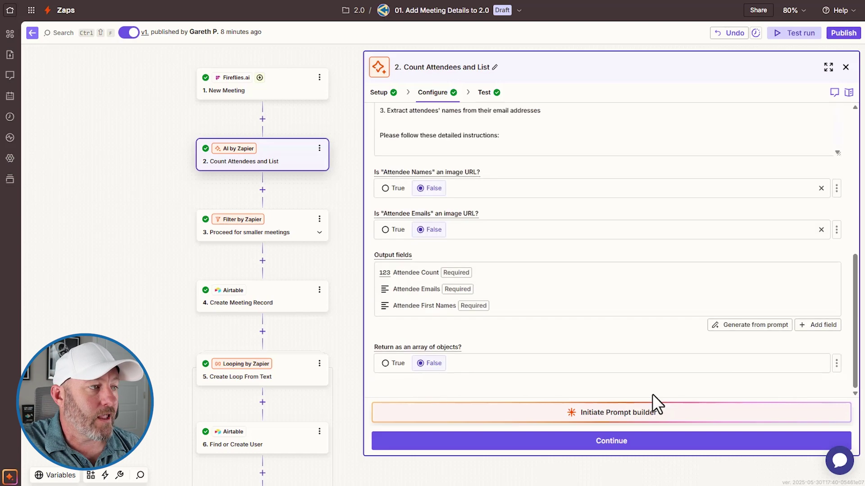
pyautogui.scroll(10, 606, 358)
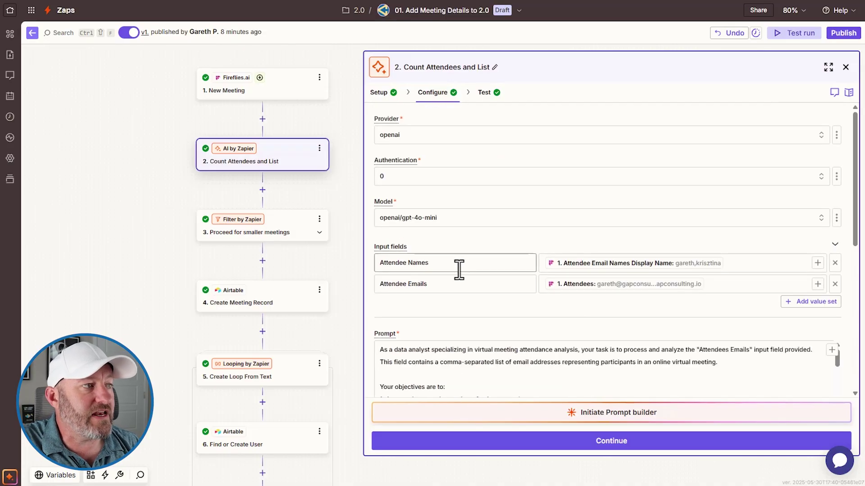
pyautogui.click(417, 284)
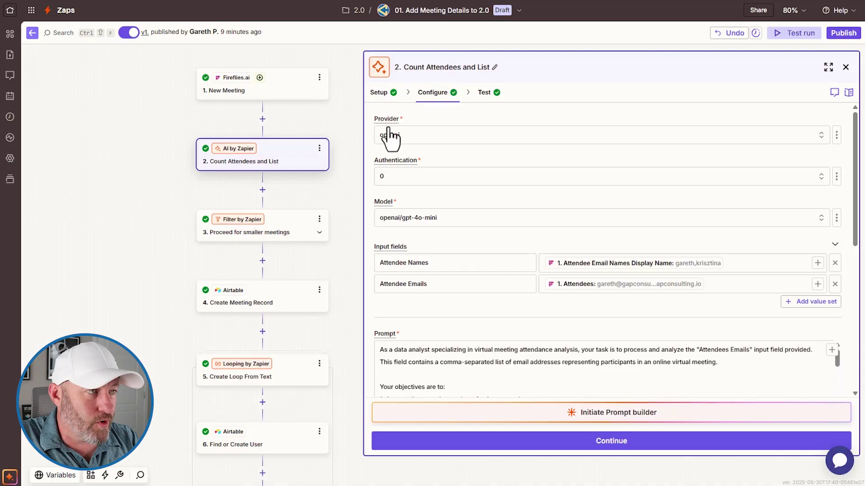
pyautogui.scroll(-15, 550, 185)
pyautogui.scroll(-3, 586, 304)
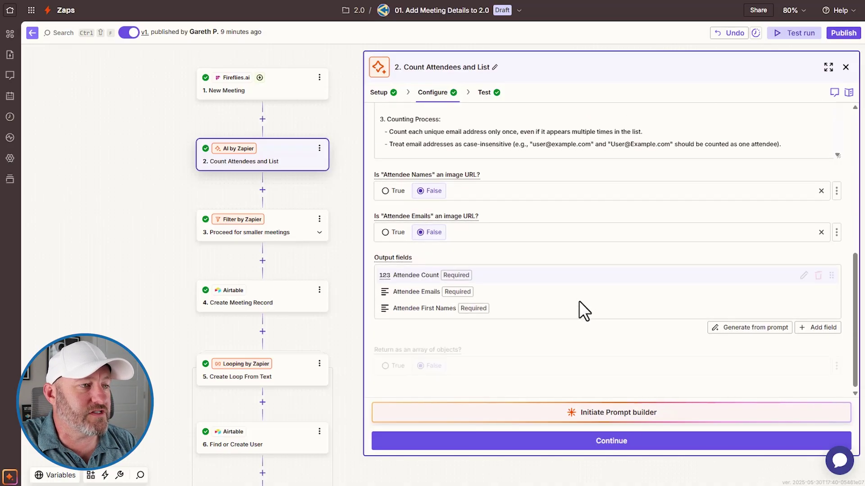
pyautogui.click(624, 440)
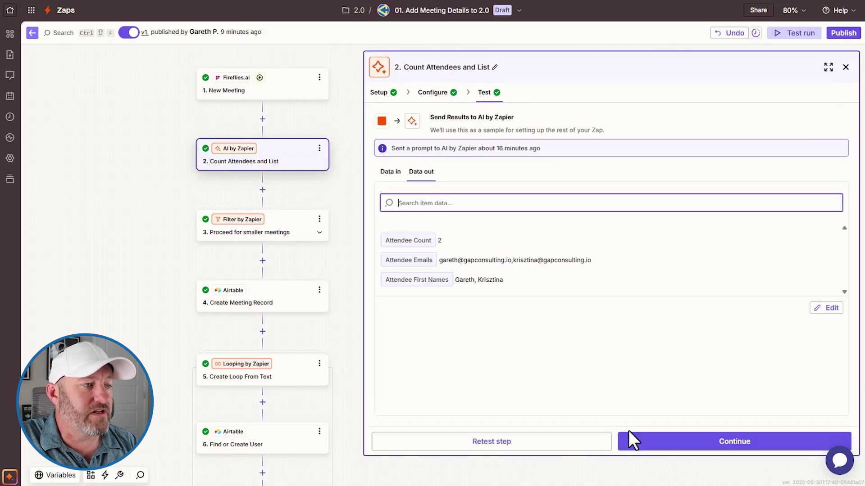
# - Retest Count Attendees and List so it returns 2 attendees with emails and first names
pyautogui.click(491, 442)
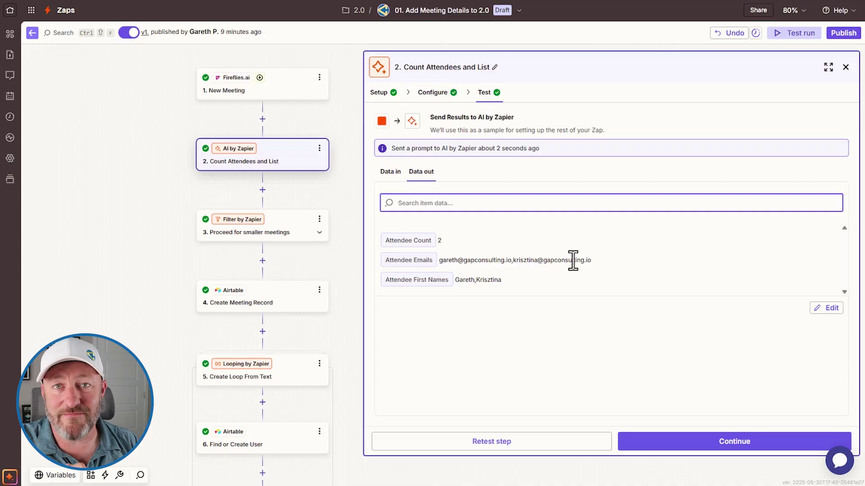
# - Retest the 'attendee count less than 6' filter until it passes, and open Create Meeting Record
pyautogui.click(258, 234)
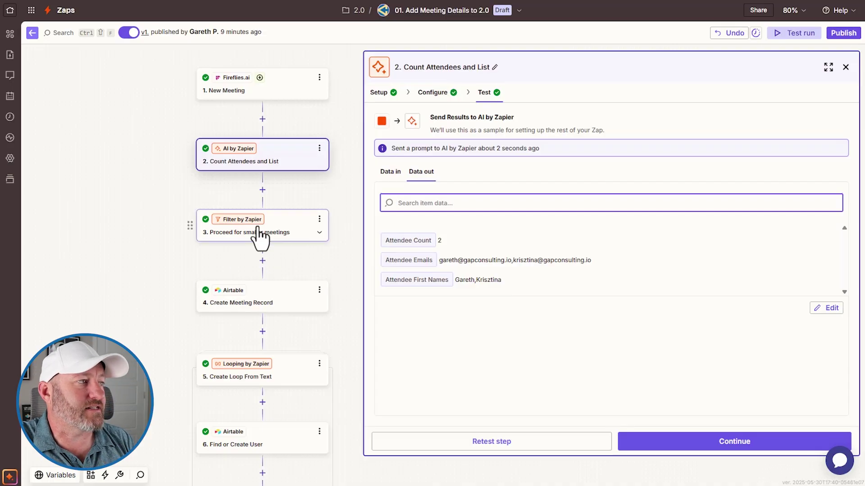
pyautogui.click(442, 92)
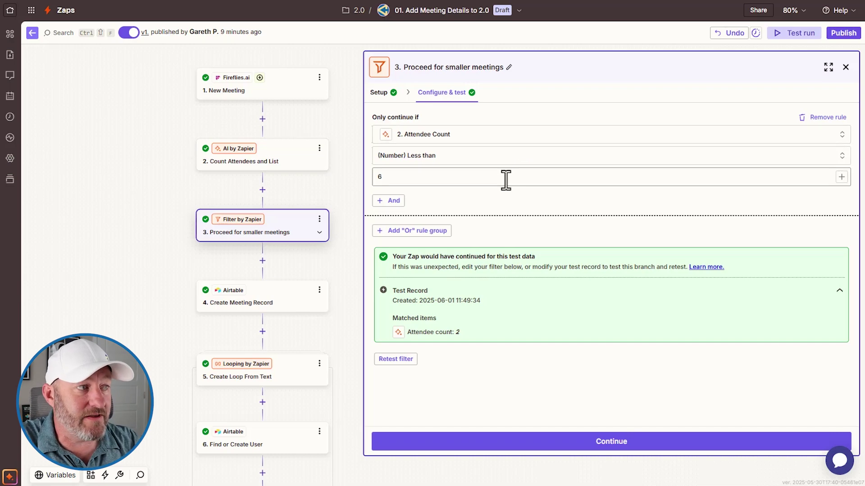
pyautogui.click(393, 358)
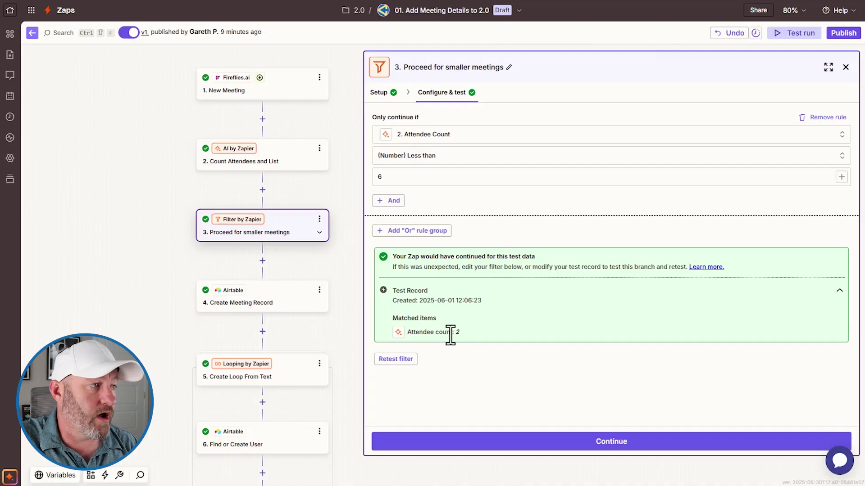
pyautogui.click(298, 304)
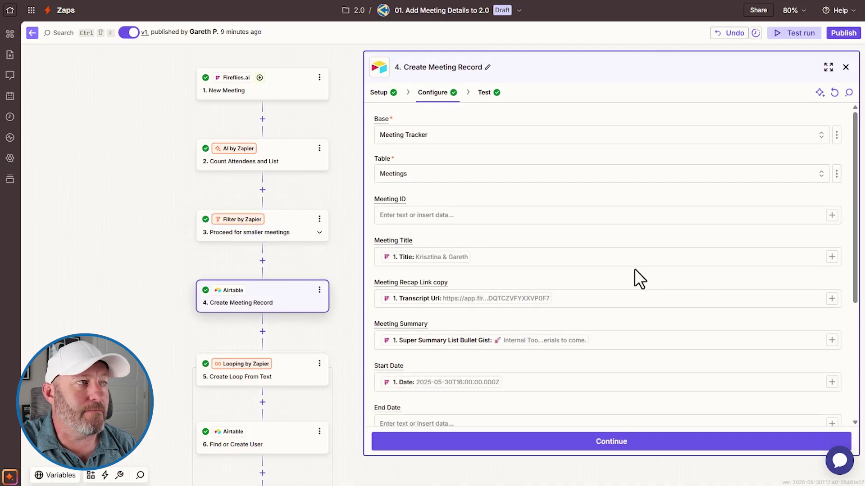
# - Review Create Meeting Record's field mappings and continue to its test preview
pyautogui.scroll(-1, 599, 282)
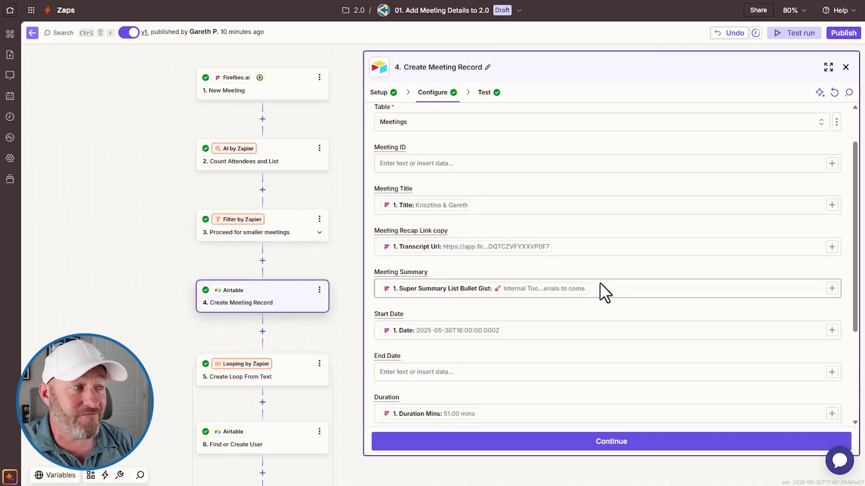
pyautogui.scroll(1, 599, 288)
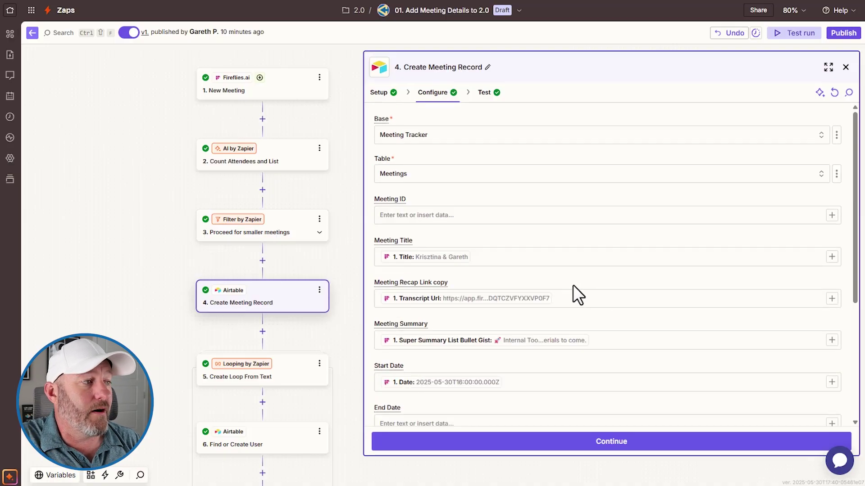
pyautogui.scroll(-1, 573, 289)
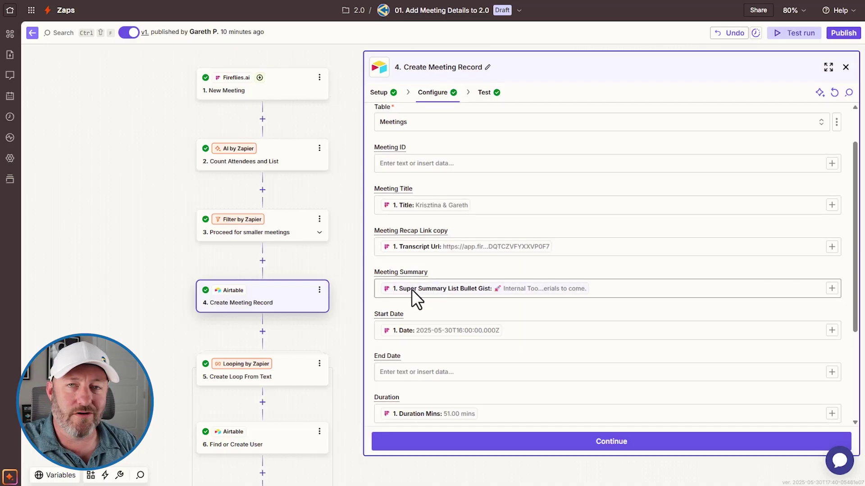
pyautogui.scroll(-3, 543, 284)
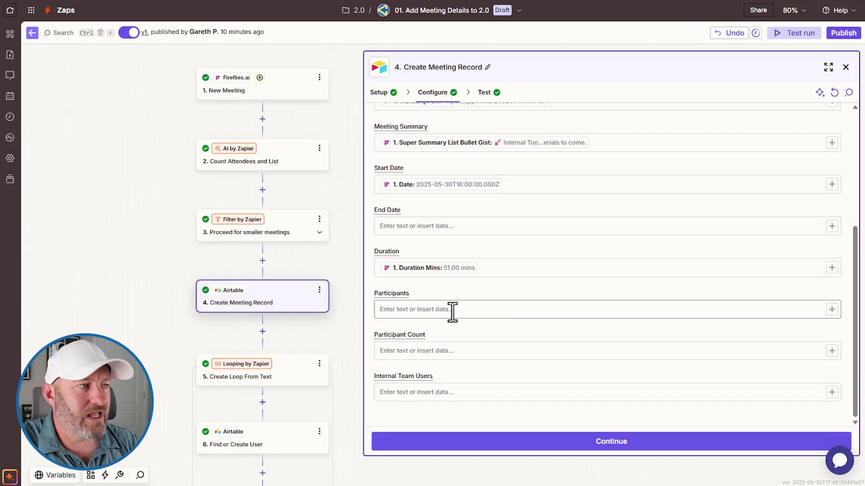
pyautogui.click(607, 445)
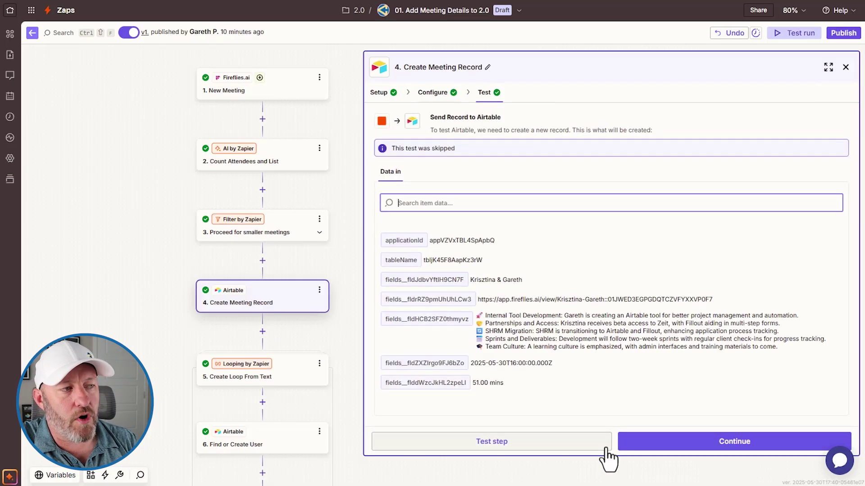
# - Send the test meeting record to Airtable and switch to the Airtable base
pyautogui.click(571, 446)
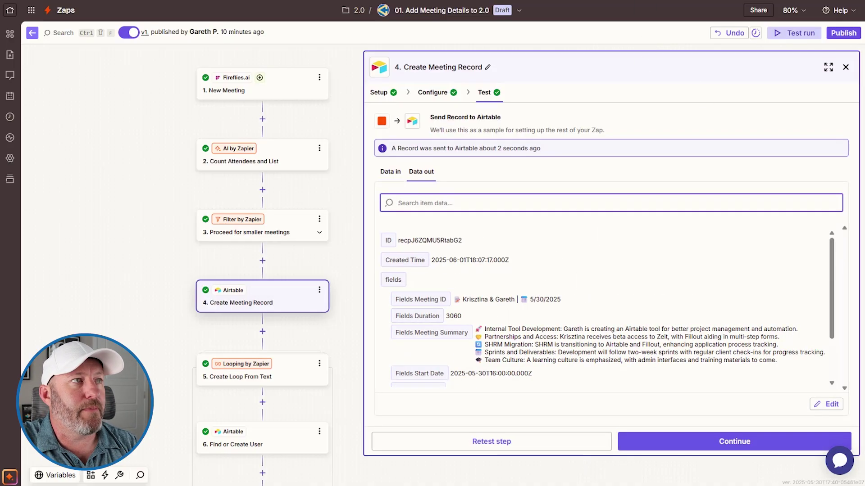
pyautogui.hotkey('ctrl', 'Tab')
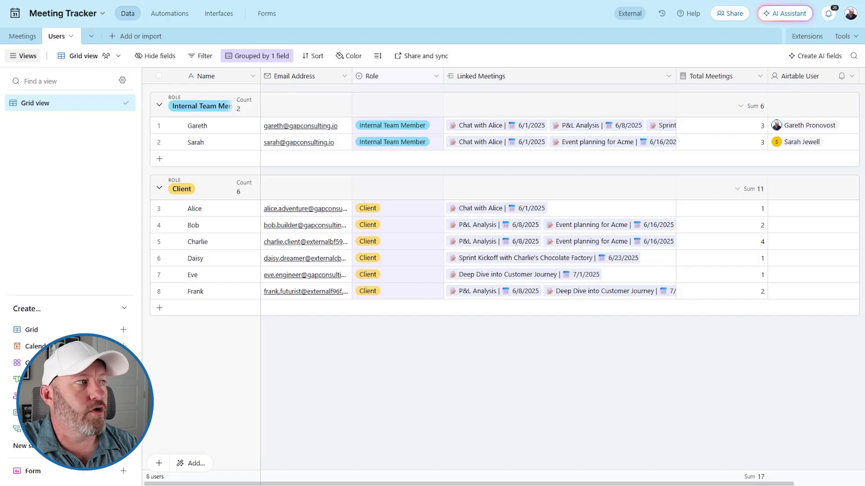
# - Check the new Krisztina & Gareth row's title, recap link and full summary, then follow the recap link
pyautogui.click(19, 36)
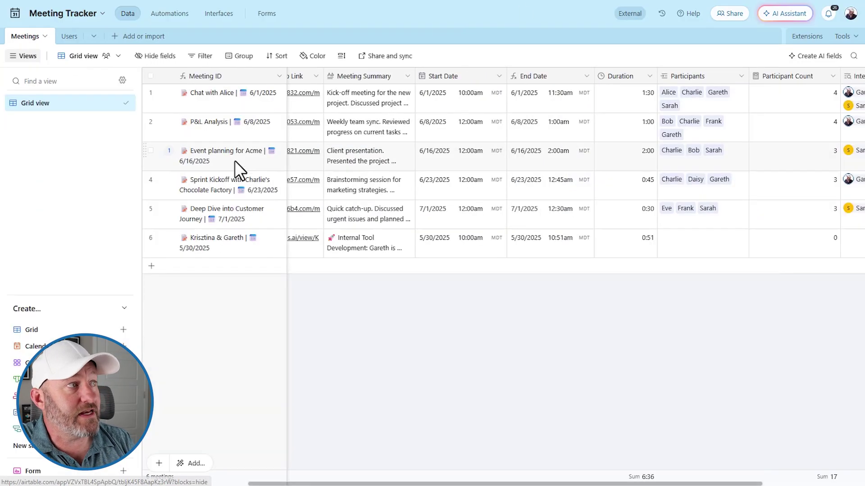
pyautogui.click(241, 244)
pyautogui.press('Right')
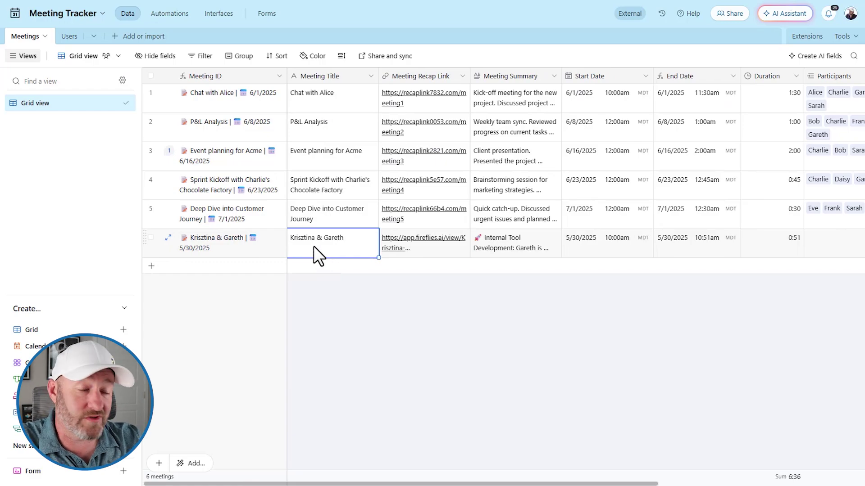
pyautogui.click(429, 247)
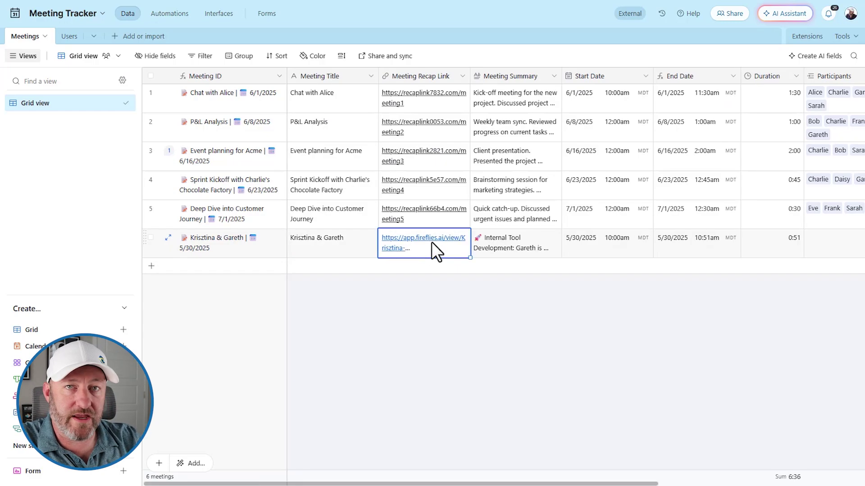
pyautogui.click(512, 245)
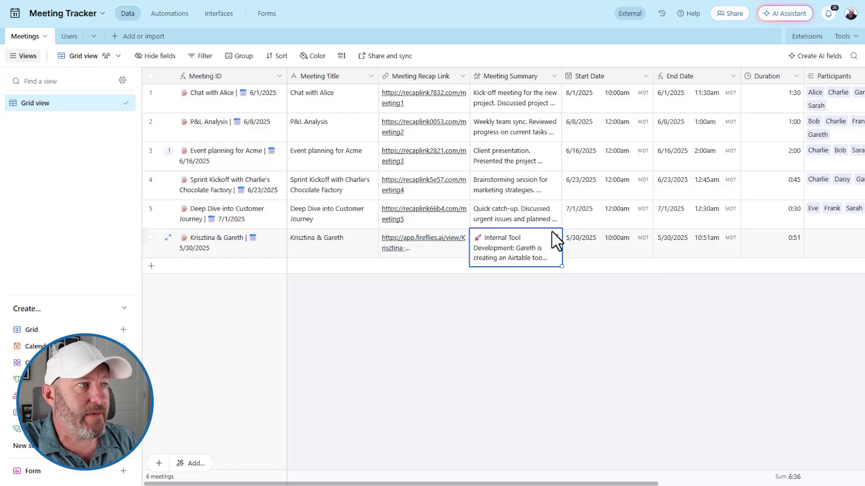
pyautogui.click(555, 235)
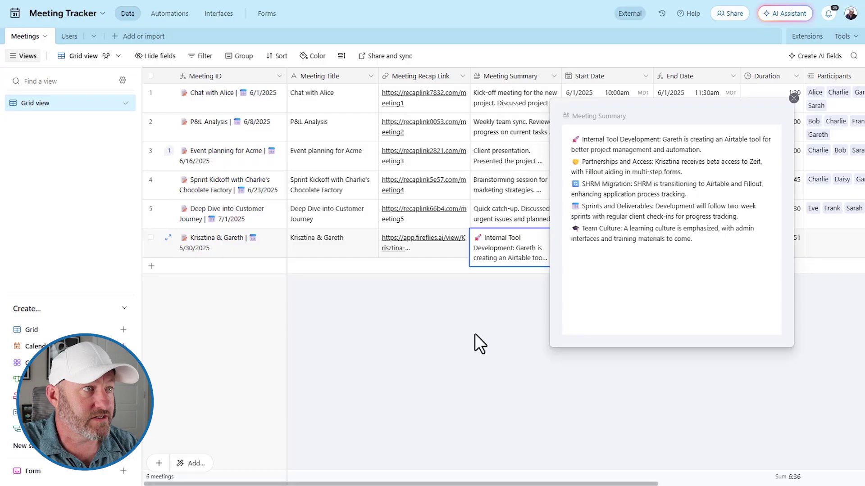
pyautogui.click(469, 345)
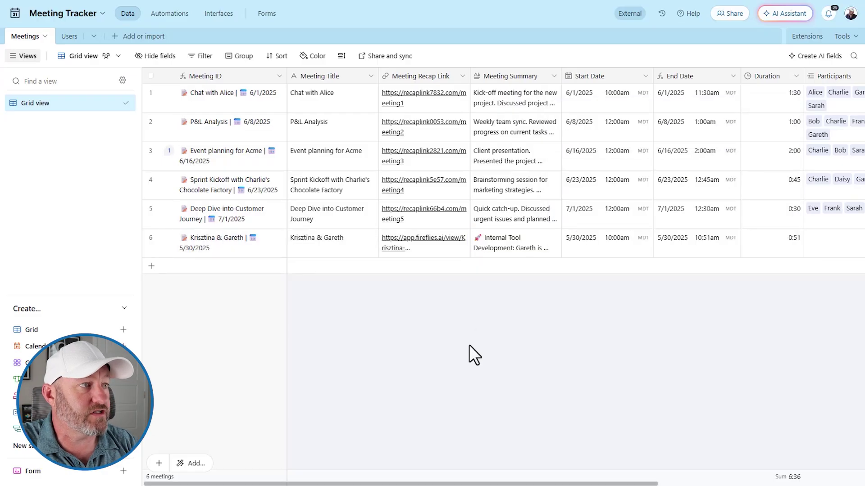
pyautogui.click(426, 242)
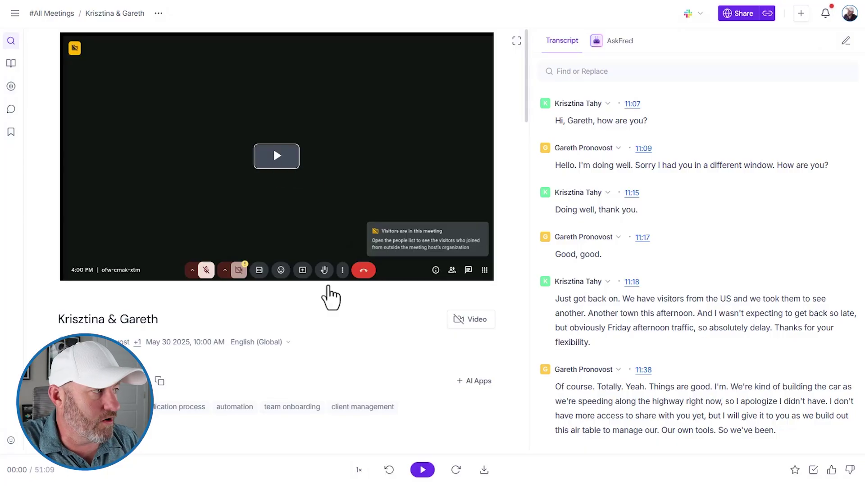
# - Scroll through the meeting's Fireflies.ai notes and summary, then return to Airtable
pyautogui.scroll(-5, 285, 405)
pyautogui.scroll(-15, 256, 325)
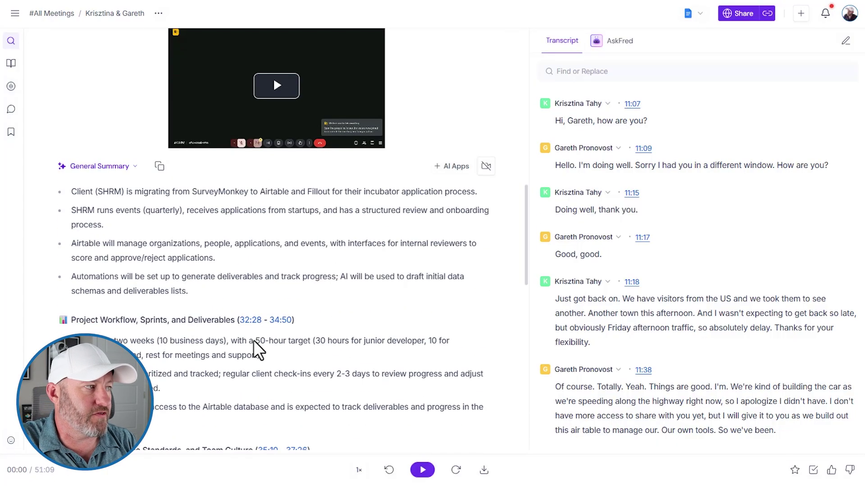
pyautogui.scroll(8, 260, 347)
pyautogui.scroll(15, 259, 341)
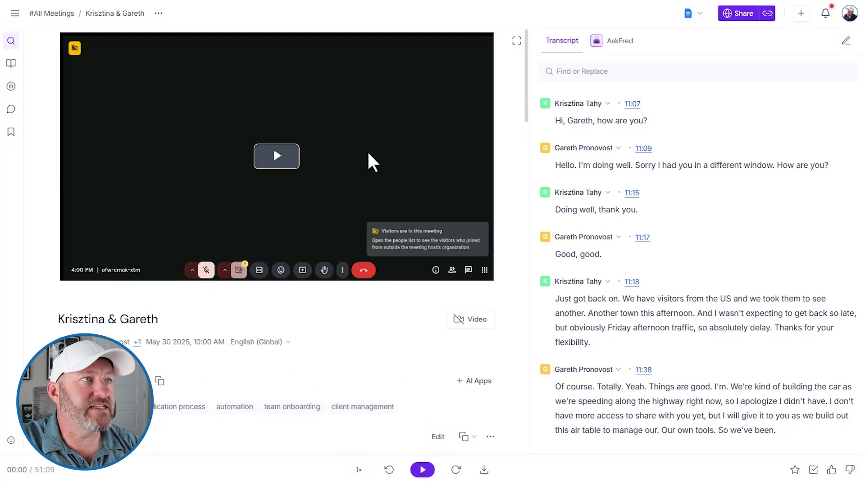
pyautogui.click(498, 2)
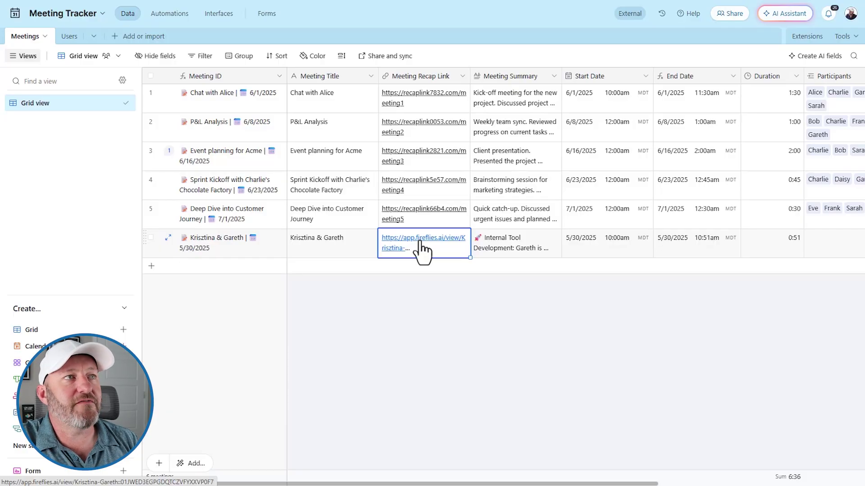
# - Check row 6's End Date and confirm its Participants cell is still empty
pyautogui.click(704, 249)
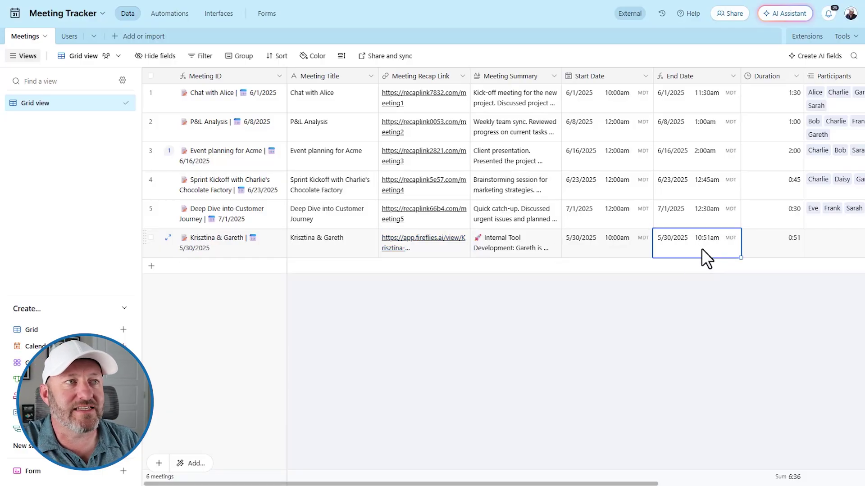
pyautogui.hscroll(5, 702, 248)
pyautogui.click(655, 247)
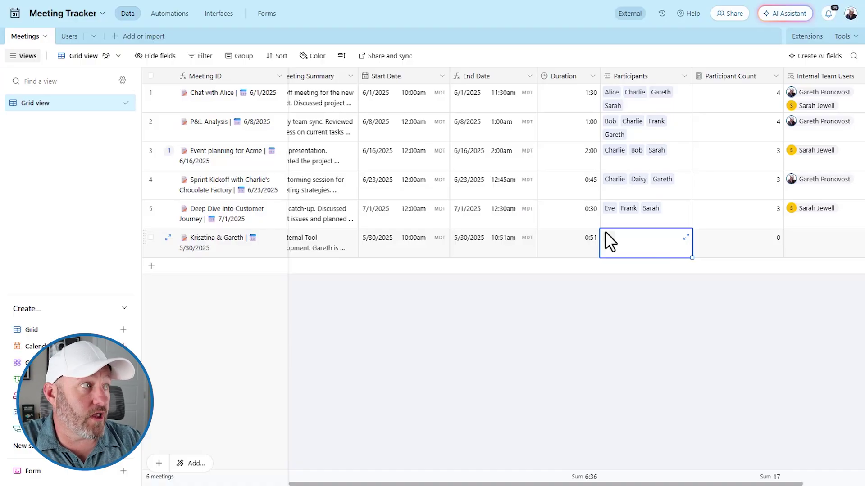
# - Review the Role field options in the Users table, then return to Zapier
pyautogui.click(68, 37)
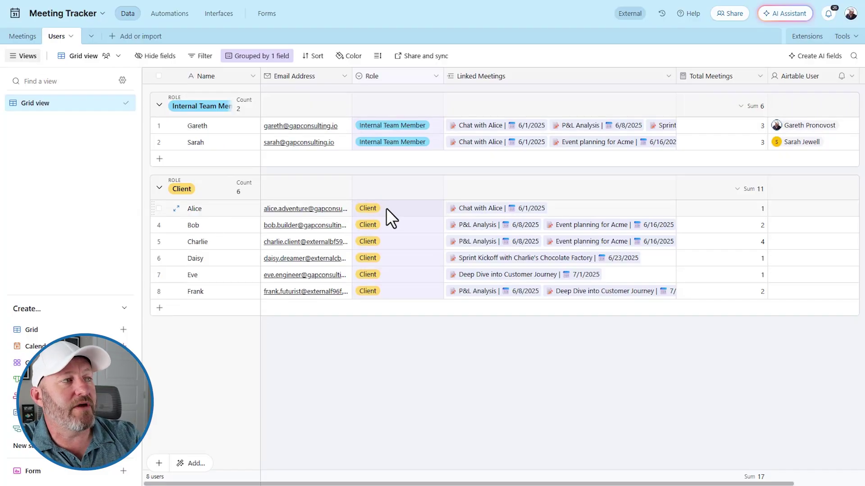
pyautogui.doubleClick(388, 78)
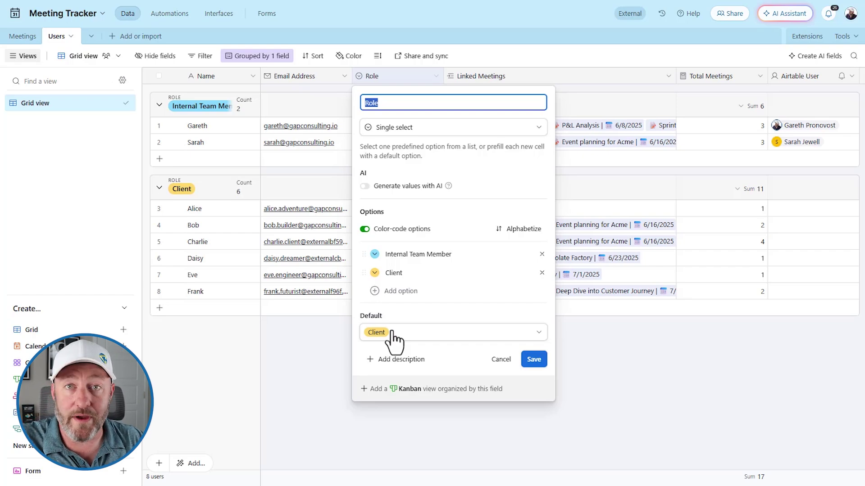
pyautogui.click(472, 59)
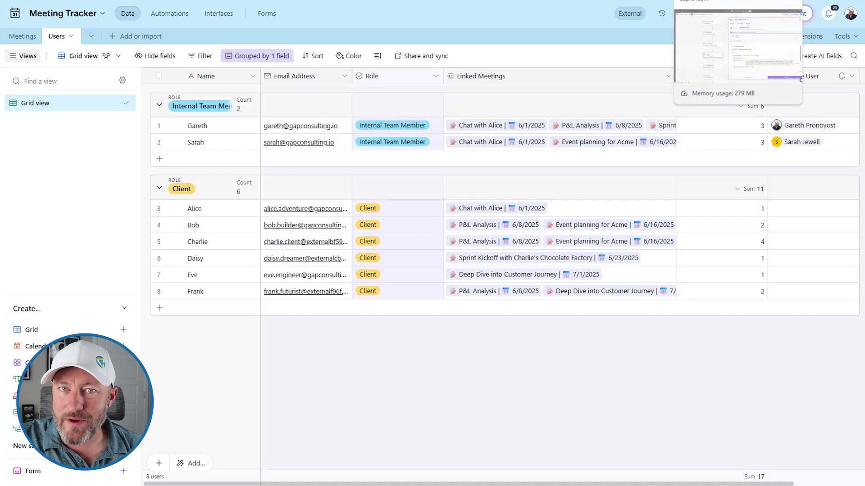
pyautogui.hotkey('ctrl', 'Tab')
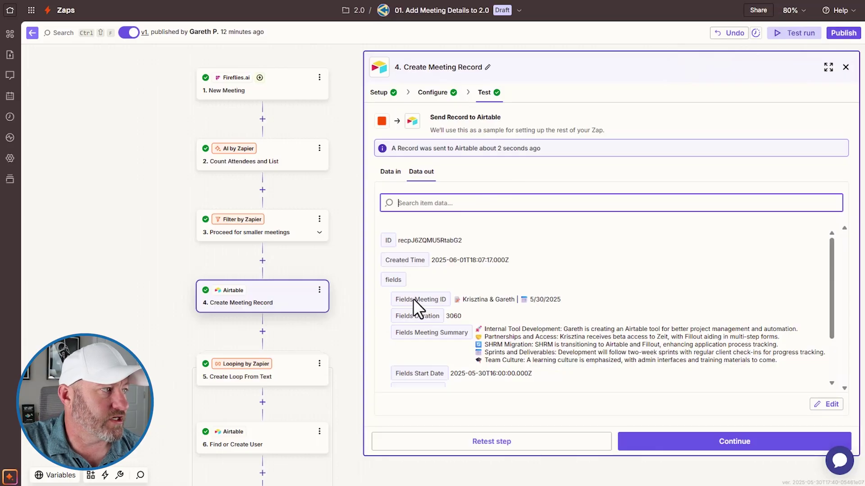
# - Set the Create Loop From Text step's Text Delimiter to a comma and continue to its Test tab
pyautogui.moveTo(353, 324); pyautogui.dragTo(324, 205)
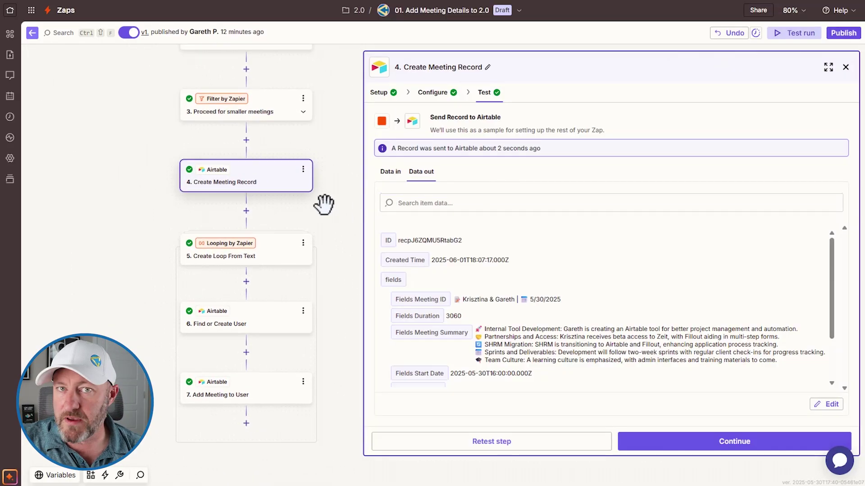
pyautogui.click(276, 252)
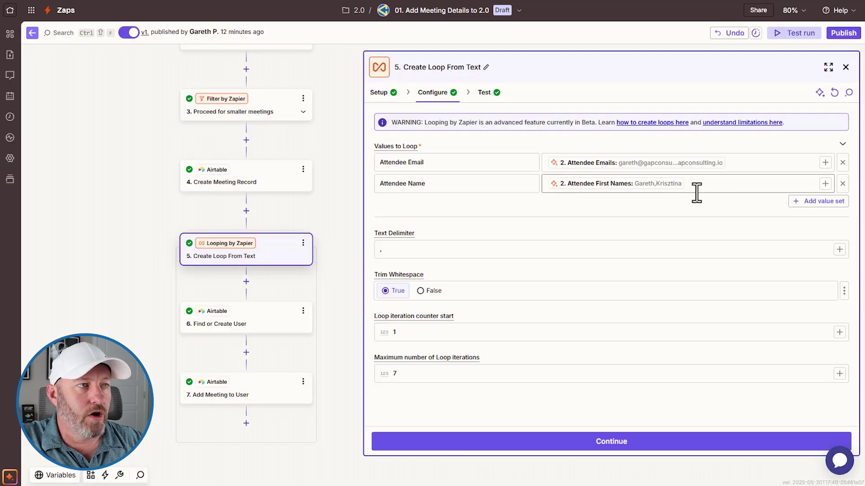
pyautogui.scroll(1, 254, 255)
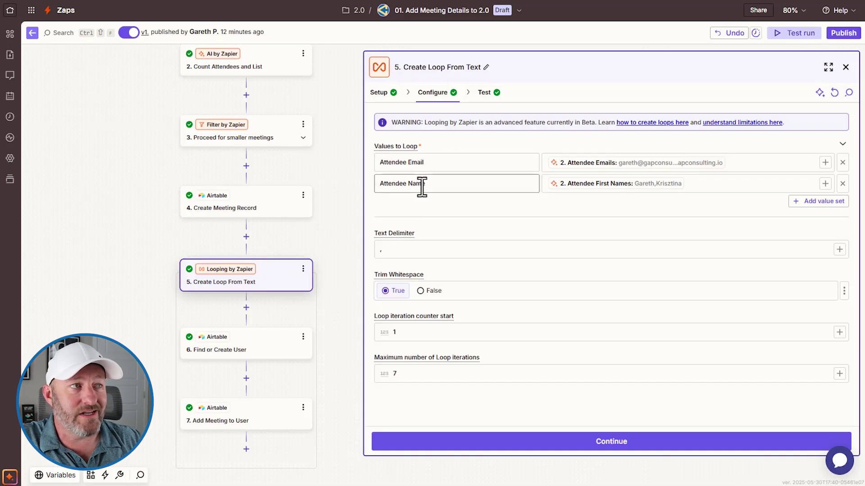
pyautogui.click(633, 164)
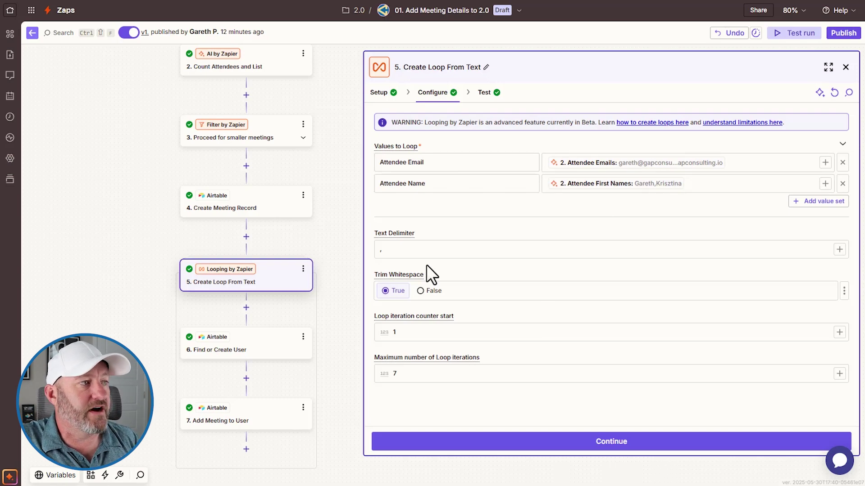
pyautogui.click(386, 253)
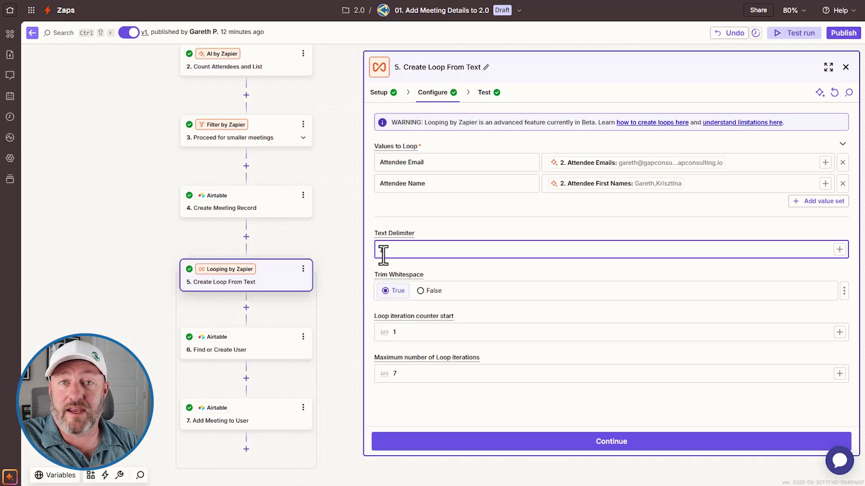
pyautogui.write(',')
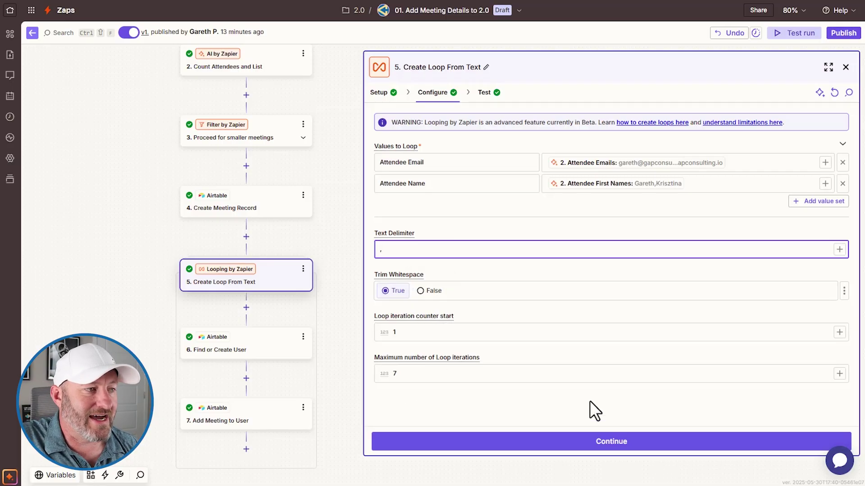
pyautogui.click(611, 445)
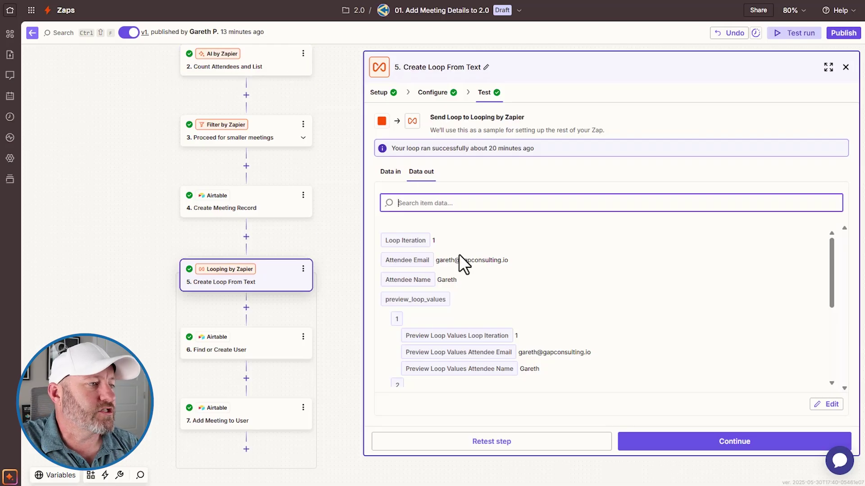
# - Retest the loop and review each attendee iteration's email and name in Data out
pyautogui.click(521, 445)
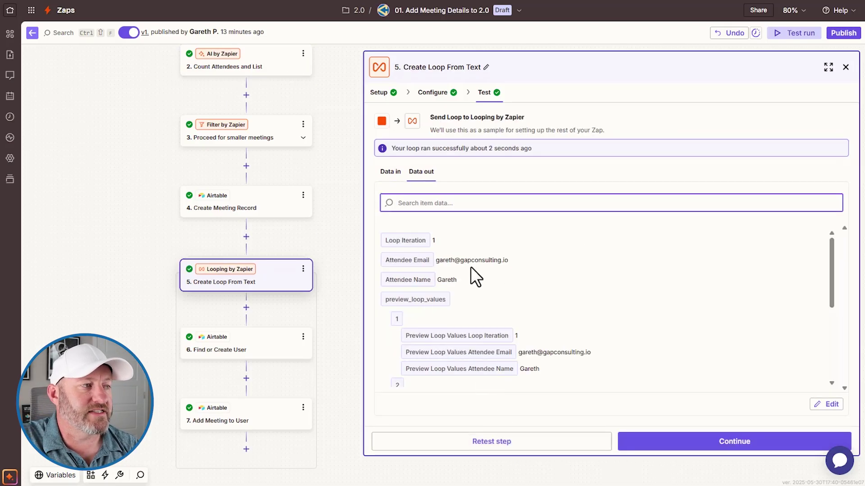
pyautogui.scroll(-3, 563, 277)
pyautogui.scroll(1, 549, 271)
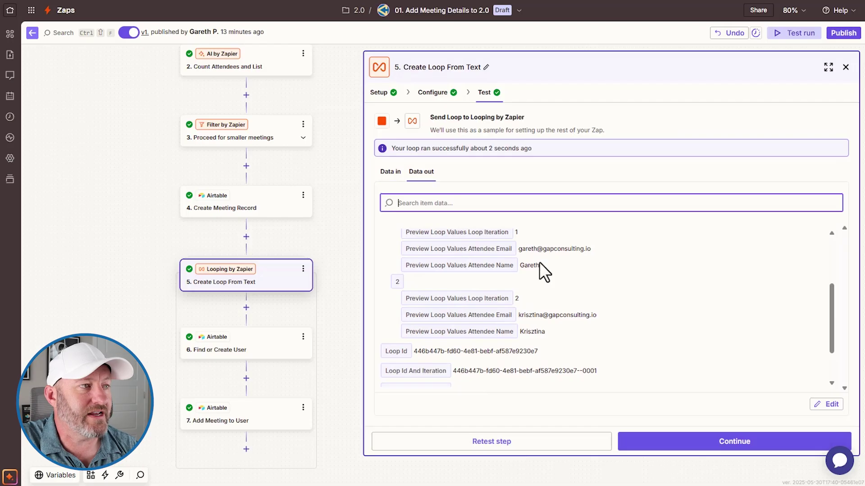
pyautogui.scroll(1, 518, 270)
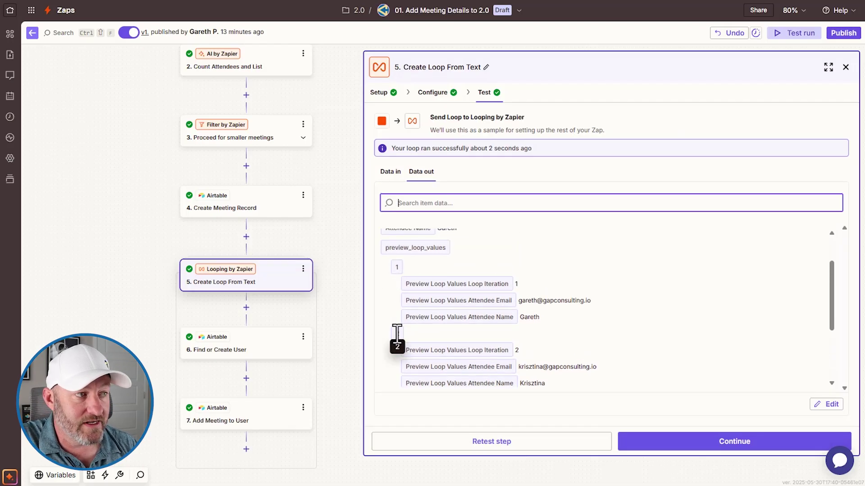
pyautogui.scroll(-1, 599, 345)
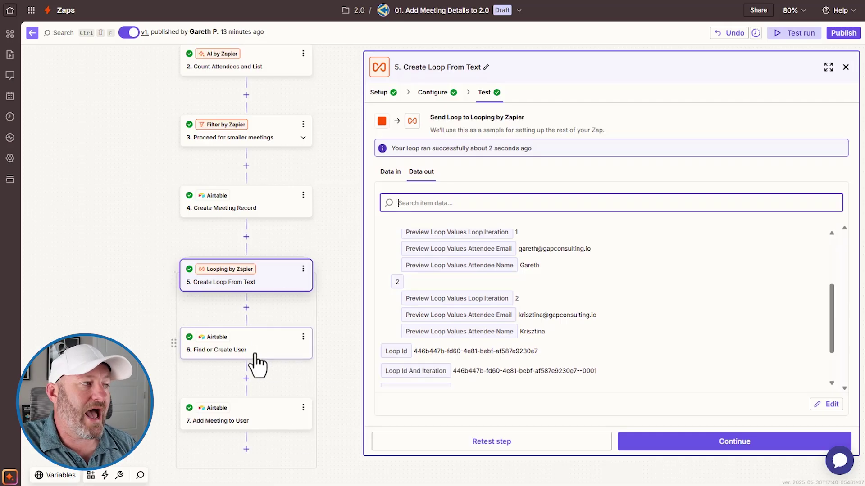
pyautogui.scroll(1, 451, 270)
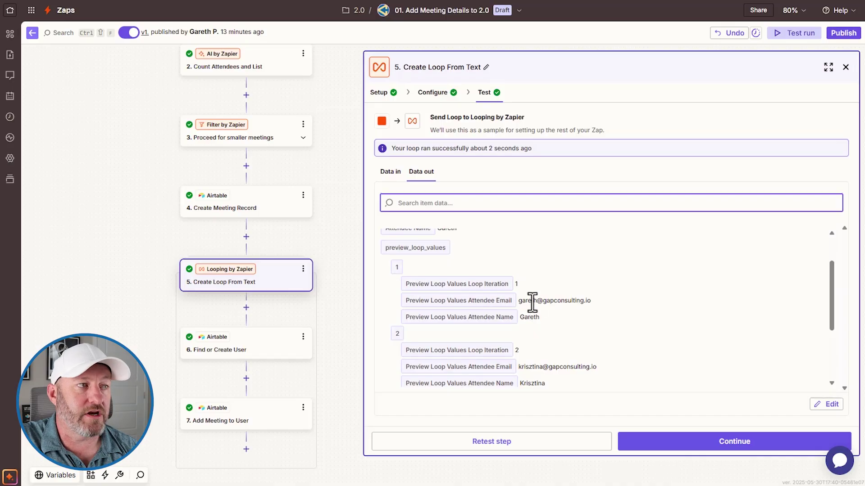
pyautogui.scroll(-1, 533, 302)
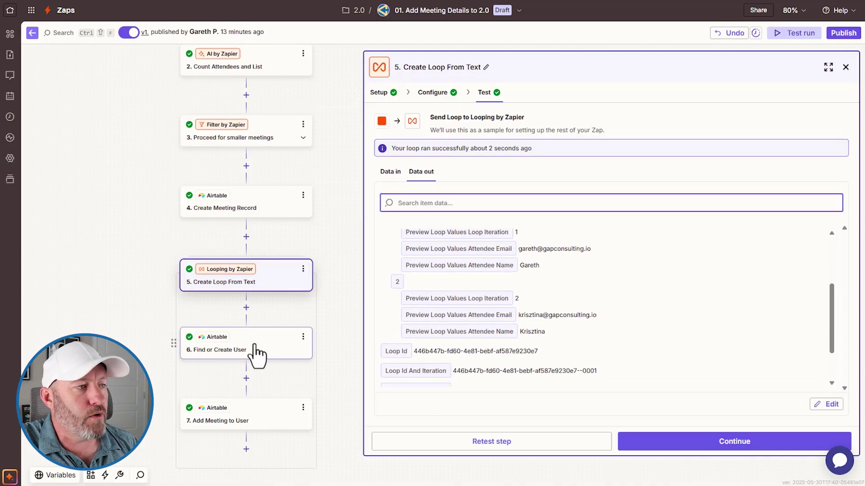
pyautogui.click(268, 353)
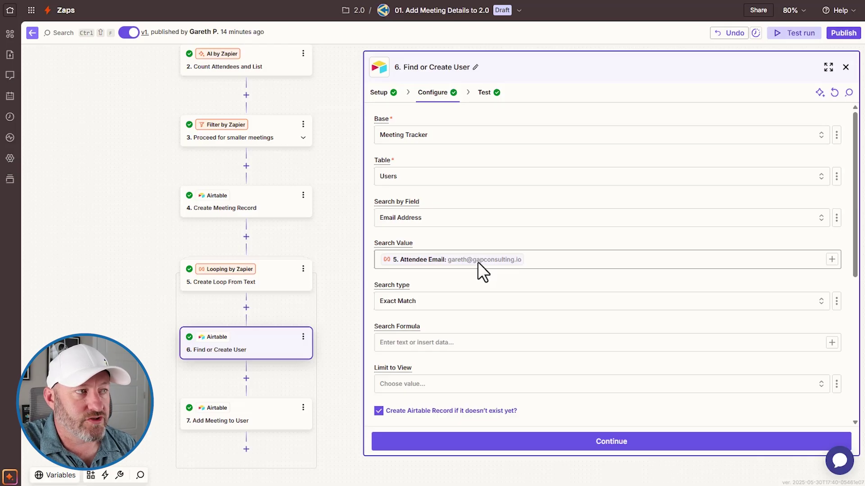
# - Review the Users search by Email Address and the Create fields mapping attendee name and email
pyautogui.scroll(-5, 580, 288)
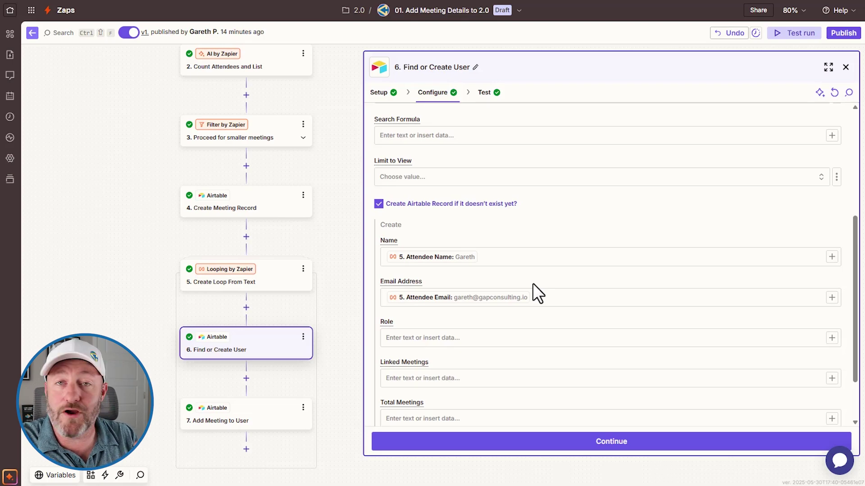
pyautogui.scroll(5, 575, 255)
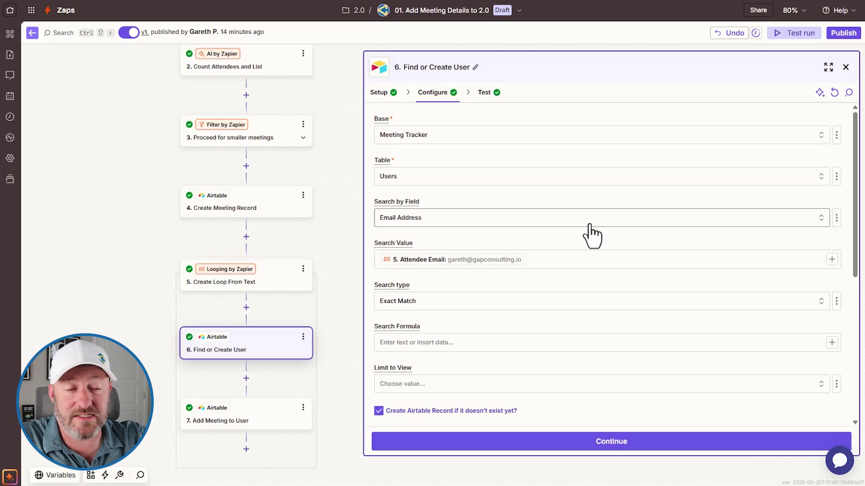
pyautogui.scroll(-6, 588, 235)
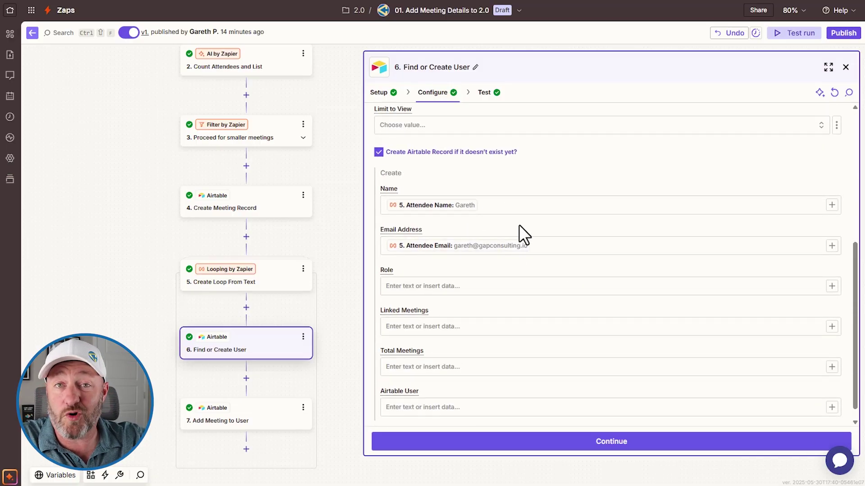
pyautogui.scroll(-1, 530, 238)
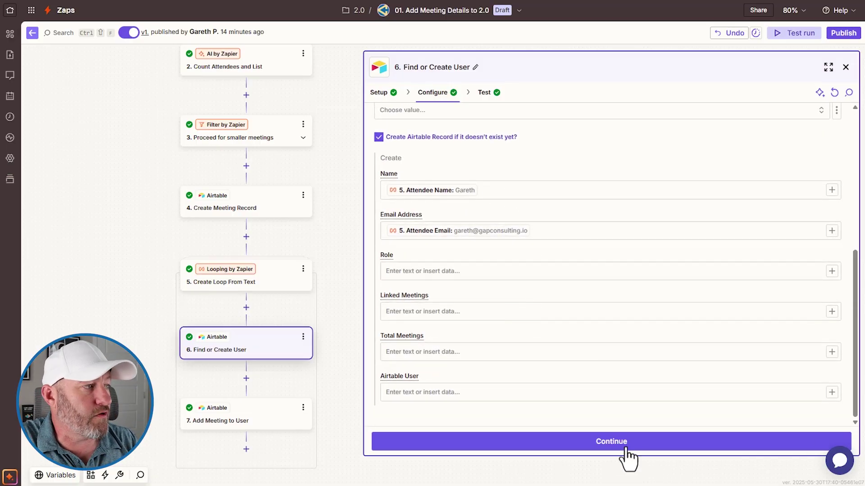
# - Review step 7's Record and Linked Meetings mappings combining the new meeting ID with existing links
pyautogui.click(233, 428)
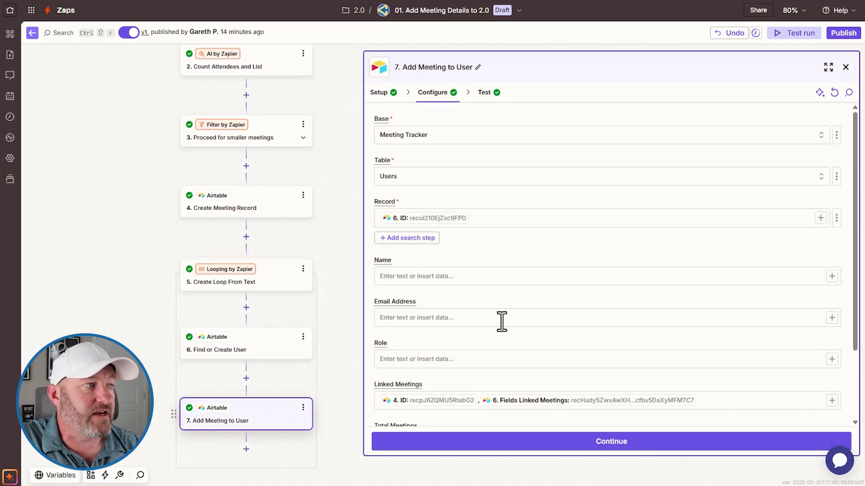
pyautogui.scroll(-2, 500, 322)
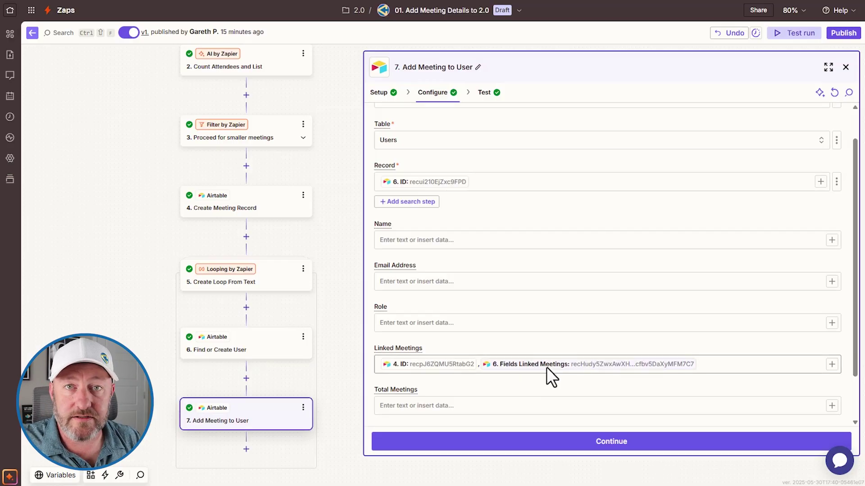
pyautogui.click(227, 353)
# - Retest step 6 to fetch a fresh Airtable user, then proceed to step 7 Setup
pyautogui.click(587, 442)
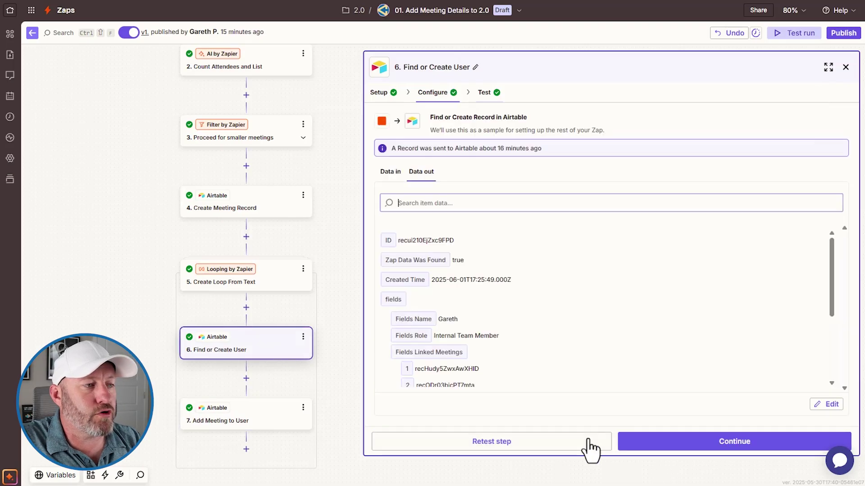
pyautogui.click(507, 446)
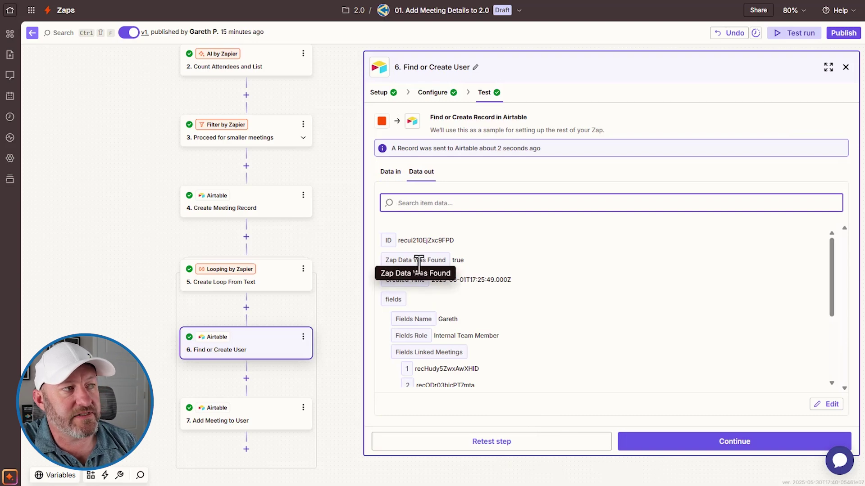
pyautogui.scroll(-3, 602, 333)
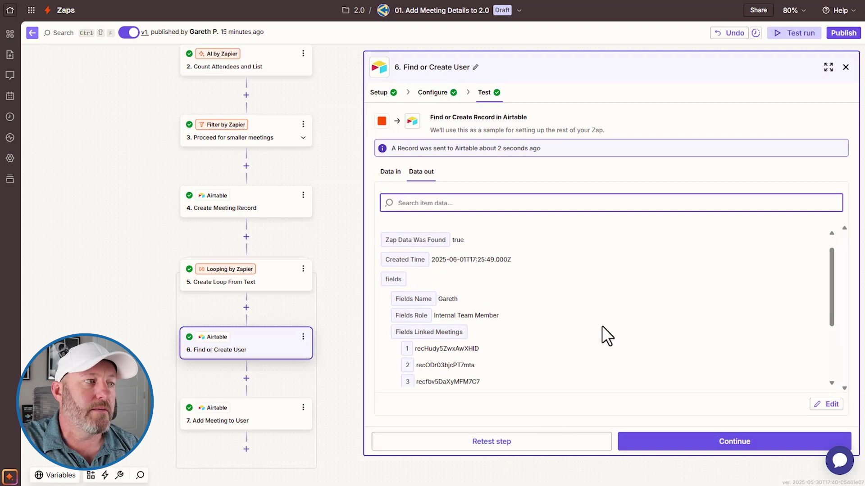
pyautogui.scroll(-1, 539, 337)
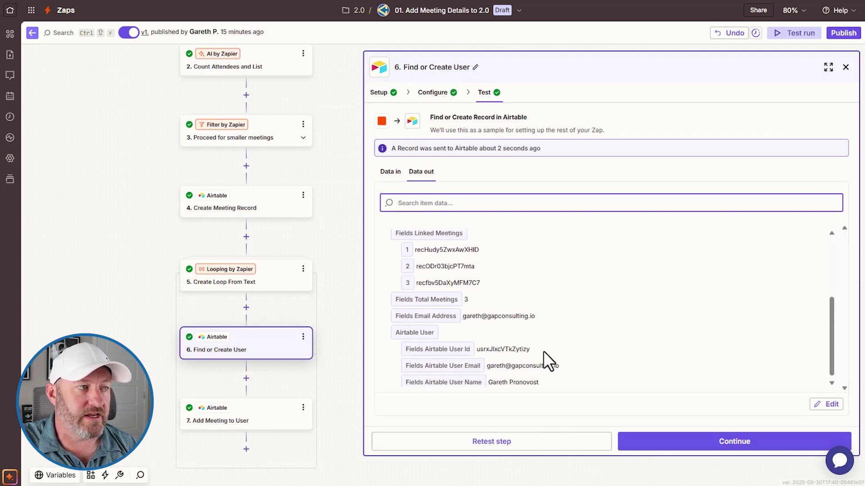
pyautogui.click(713, 435)
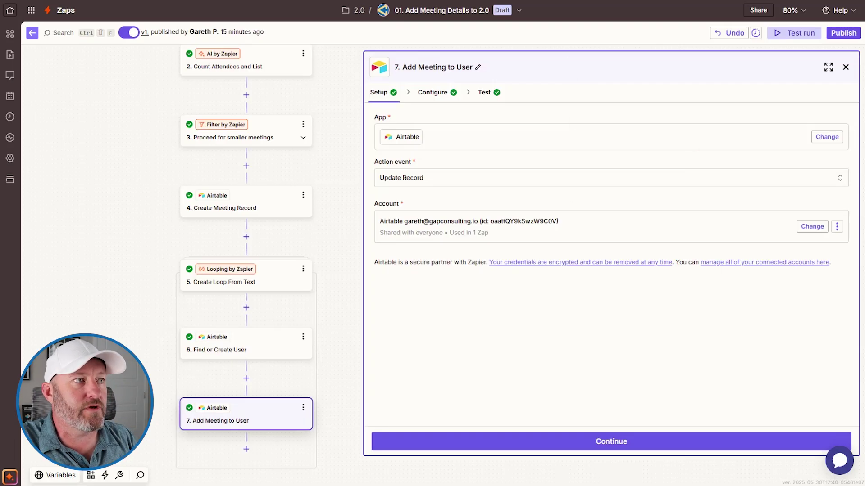
pyautogui.hotkey('ctrl', 'Tab')
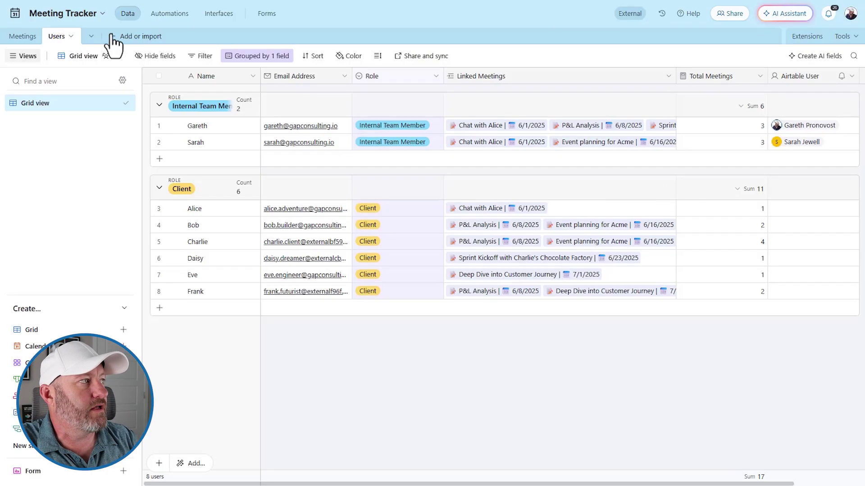
# - Expand the first internal team member's Linked Meetings list in the Users grid
pyautogui.click(195, 129)
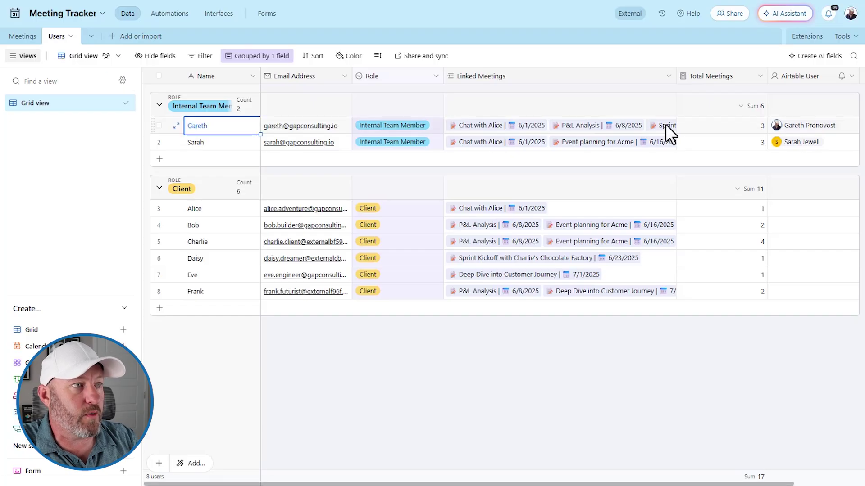
pyautogui.click(484, 126)
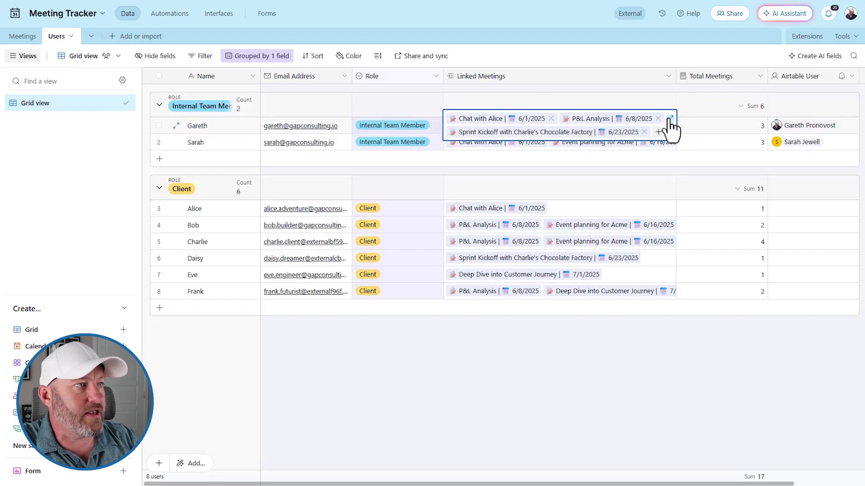
pyautogui.click(669, 118)
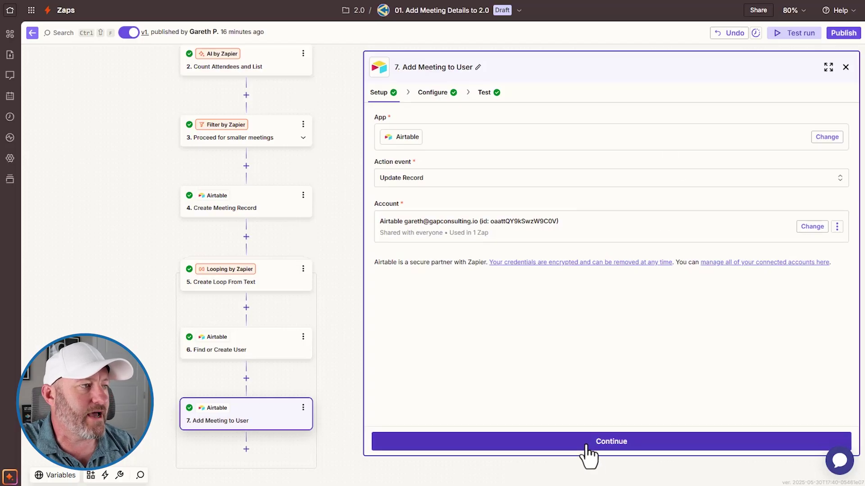
# - Run the Add Meeting to User test to send the linked meeting to Airtable
pyautogui.click(586, 446)
pyautogui.click(535, 448)
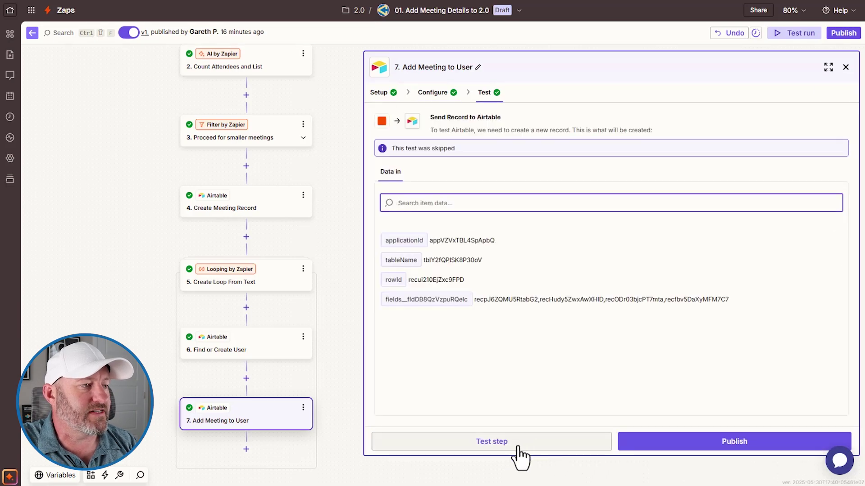
pyautogui.click(519, 448)
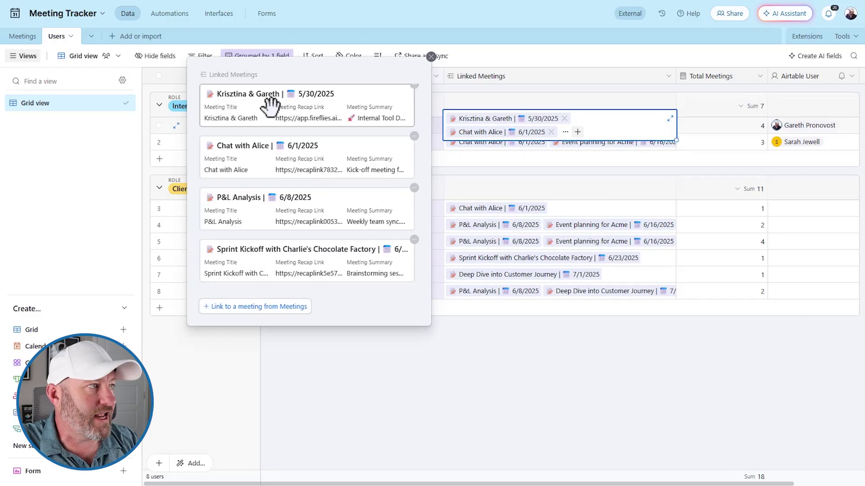
# - Close the Linked Meetings popup
pyautogui.click(462, 20)
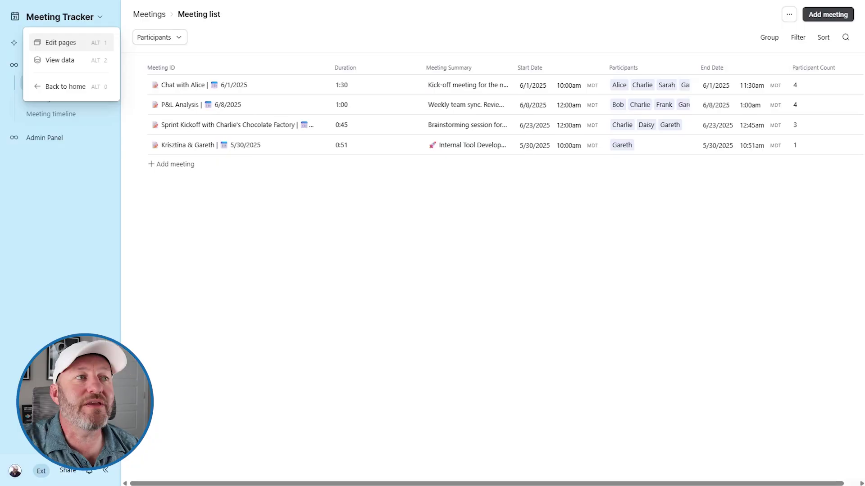
# - Open the 5/30/2025 meeting's detail record and switch the Meeting Tracker interface to Edit pages
pyautogui.click(306, 145)
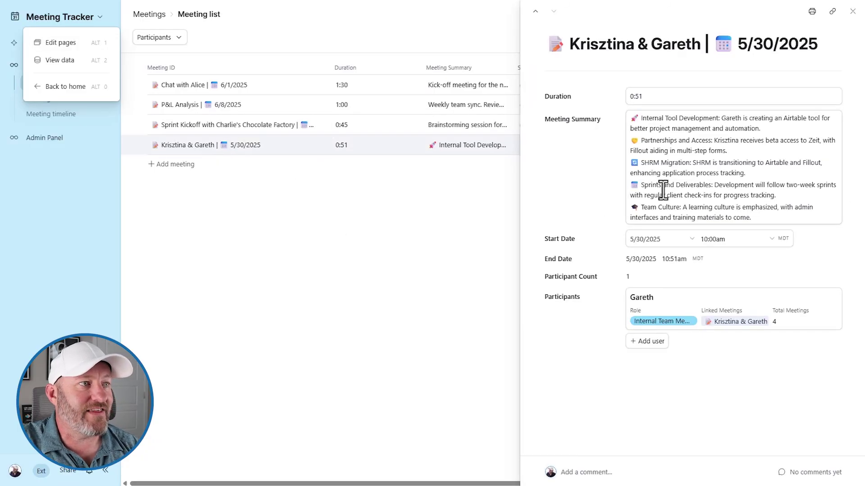
pyautogui.moveTo(640, 118); pyautogui.dragTo(805, 215)
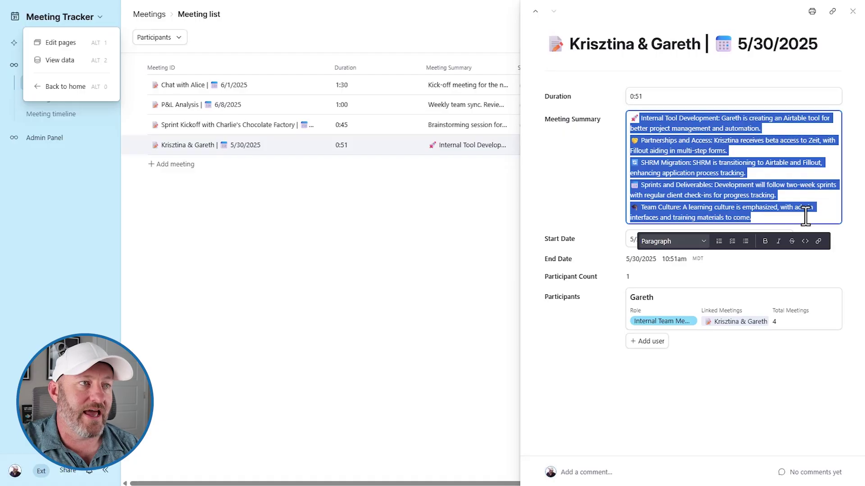
pyautogui.click(805, 216)
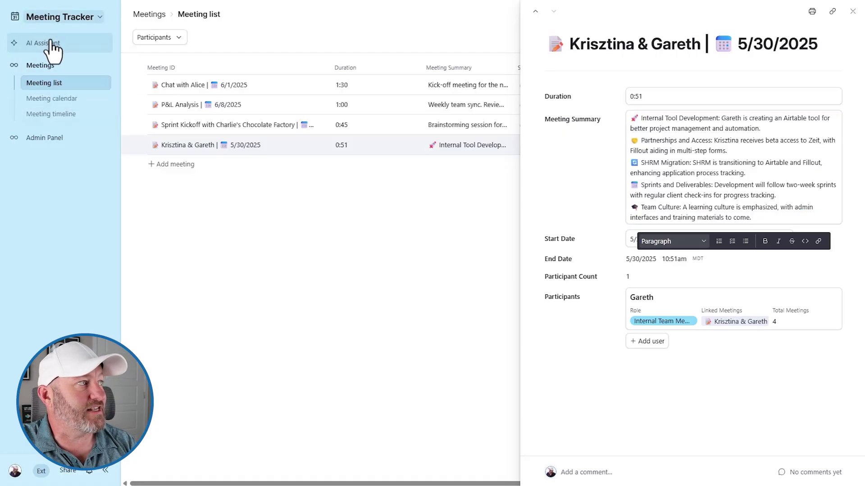
pyautogui.click(46, 21)
pyautogui.click(53, 42)
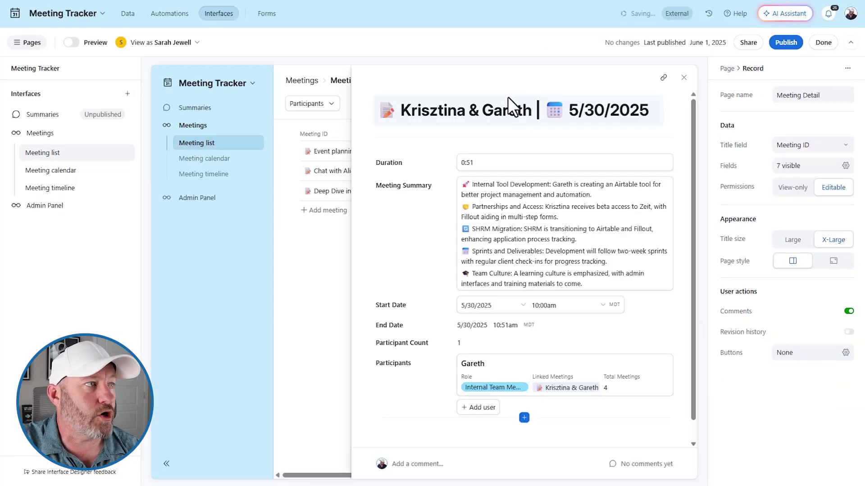
# - Set the record title size to Large
pyautogui.click(647, 120)
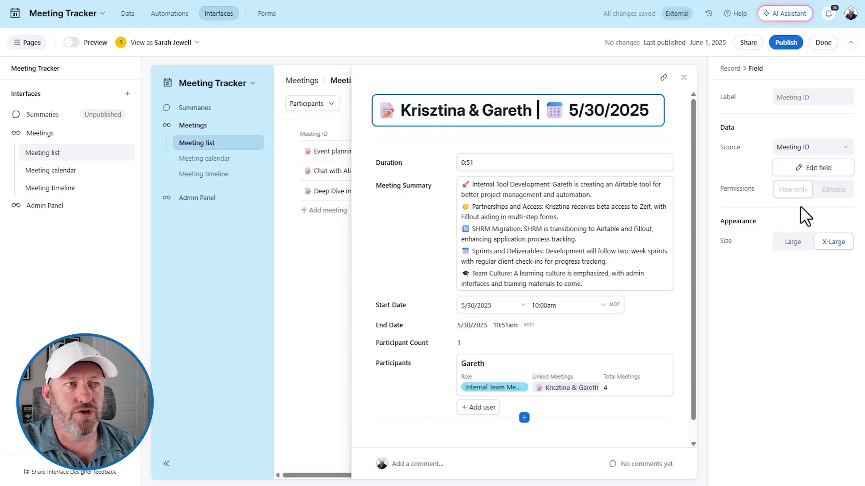
pyautogui.click(797, 242)
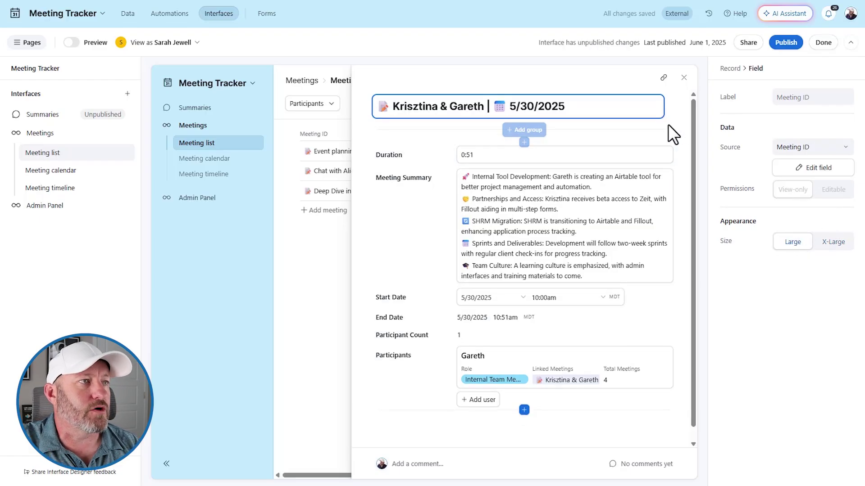
pyautogui.click(680, 103)
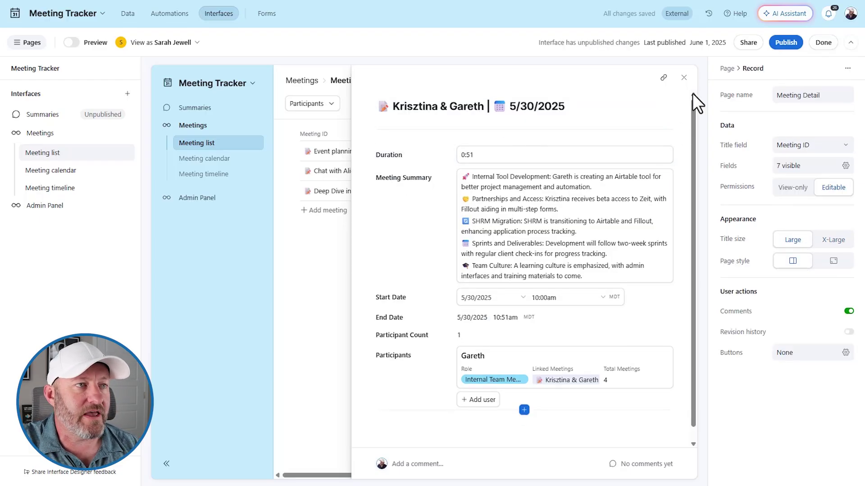
# - Add a header button to the record page and delete the extra duplicate button
pyautogui.click(804, 354)
pyautogui.click(768, 399)
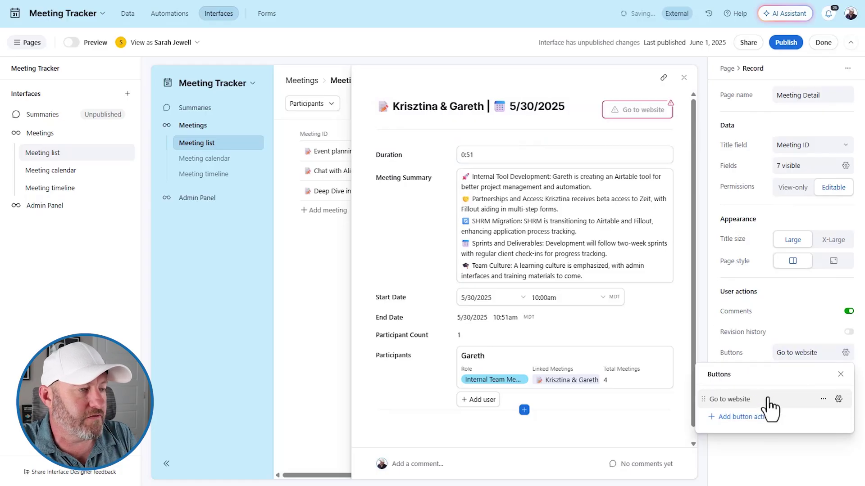
pyautogui.click(748, 417)
pyautogui.click(823, 418)
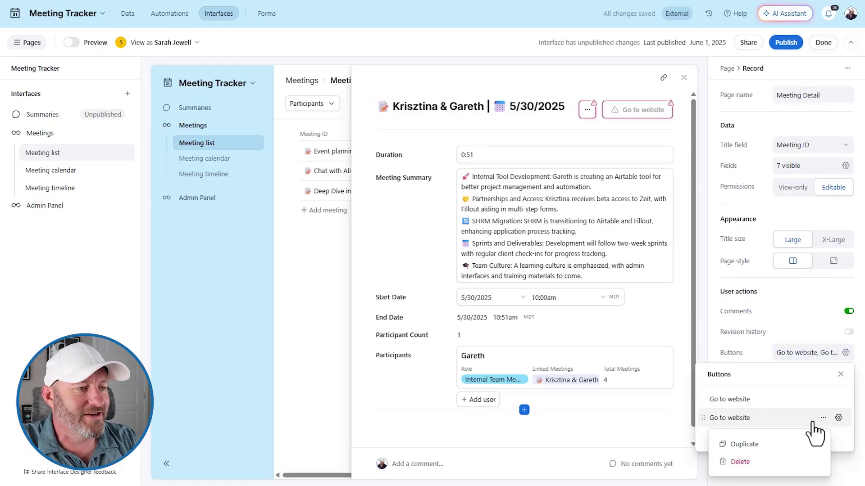
pyautogui.click(797, 462)
# - Open the button's Action list and filter it for 'rec'
pyautogui.click(838, 399)
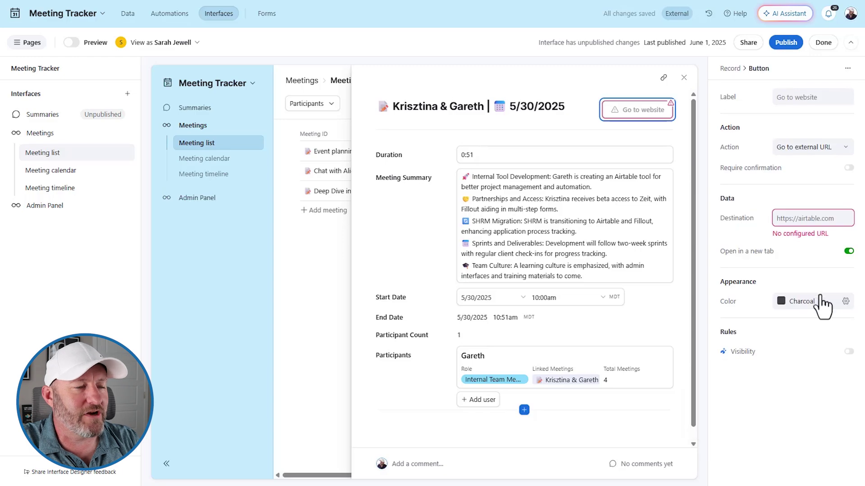
pyautogui.click(802, 147)
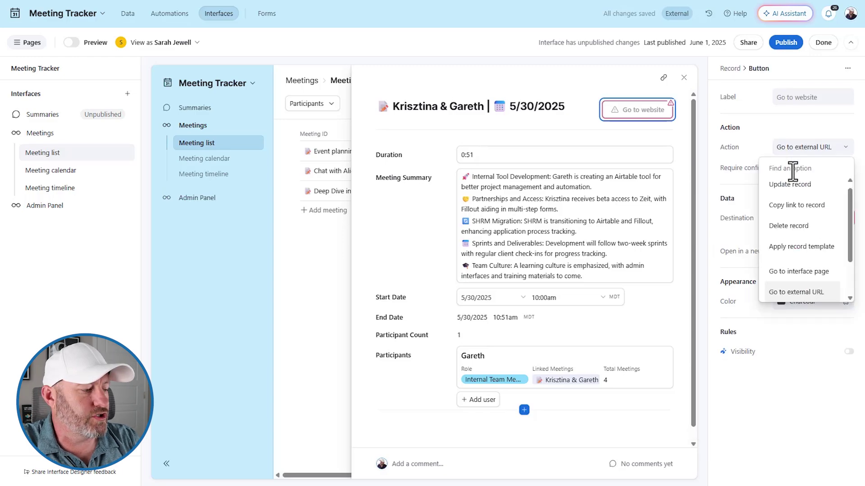
pyautogui.write('li')
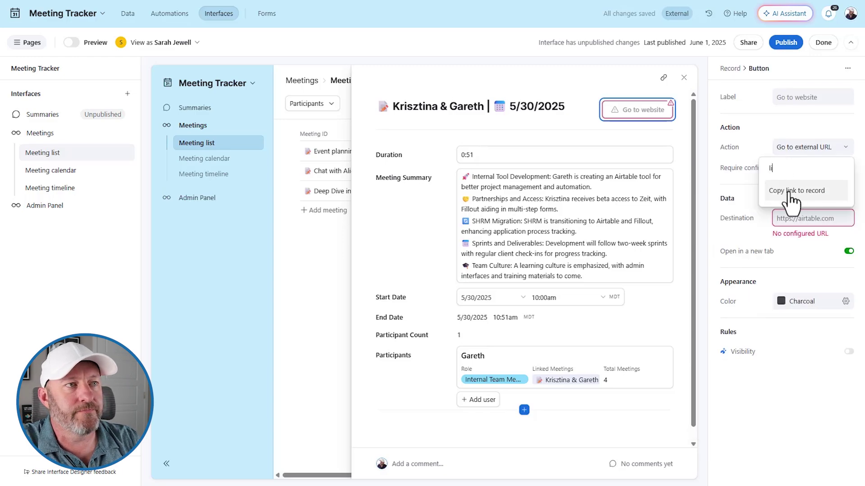
pyautogui.press('BackSpace')
pyautogui.press('BackSpace')
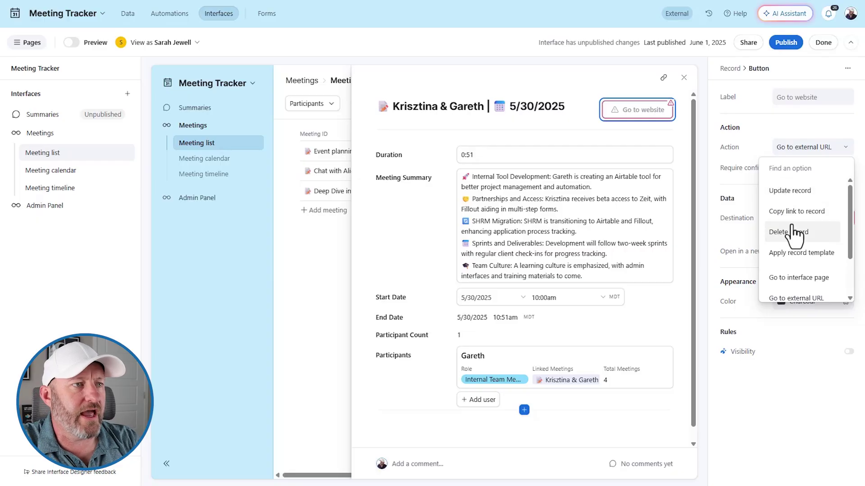
pyautogui.write('rec')
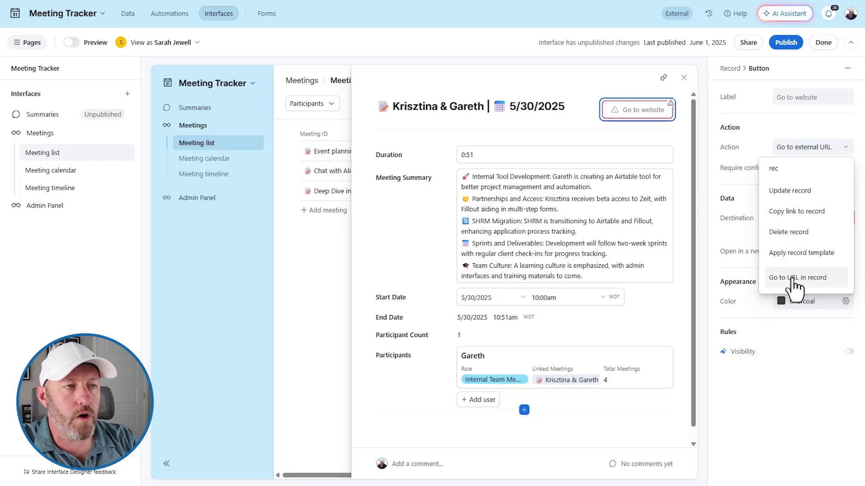
# - Make the header button a 'Go to URL in record' action labelled 'Open Transcript', linked to the Meeting Recap Link field
pyautogui.click(793, 277)
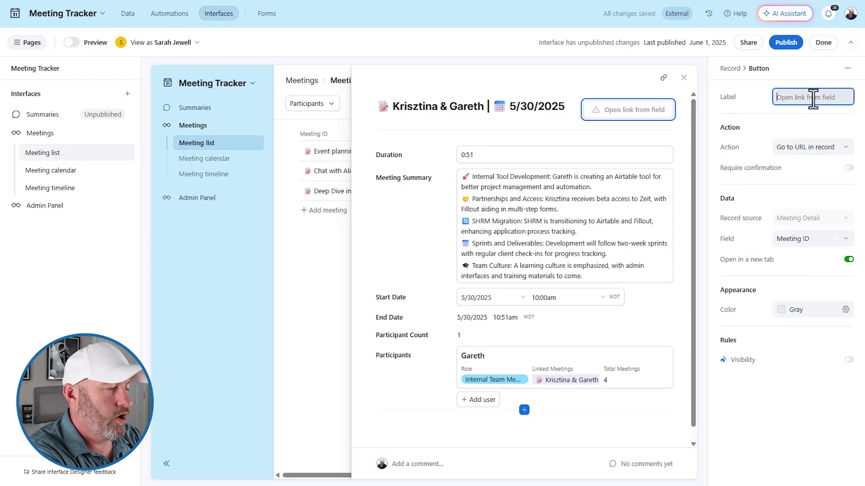
pyautogui.write('Transc')
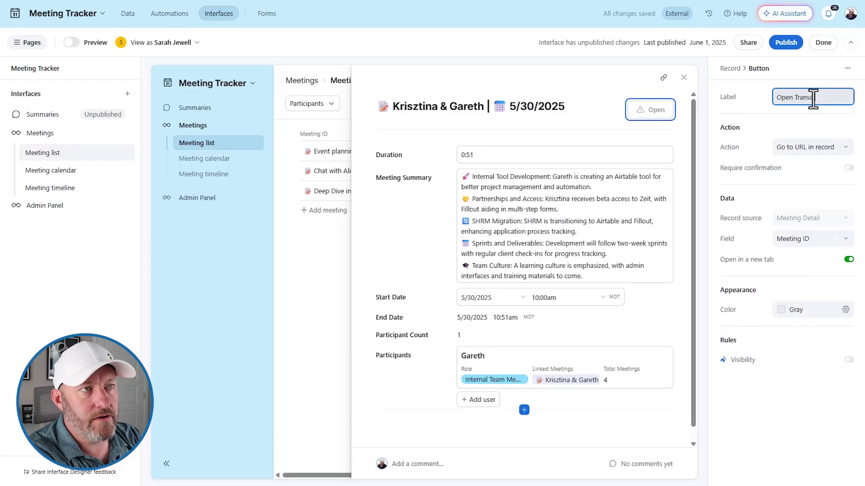
pyautogui.write('ript')
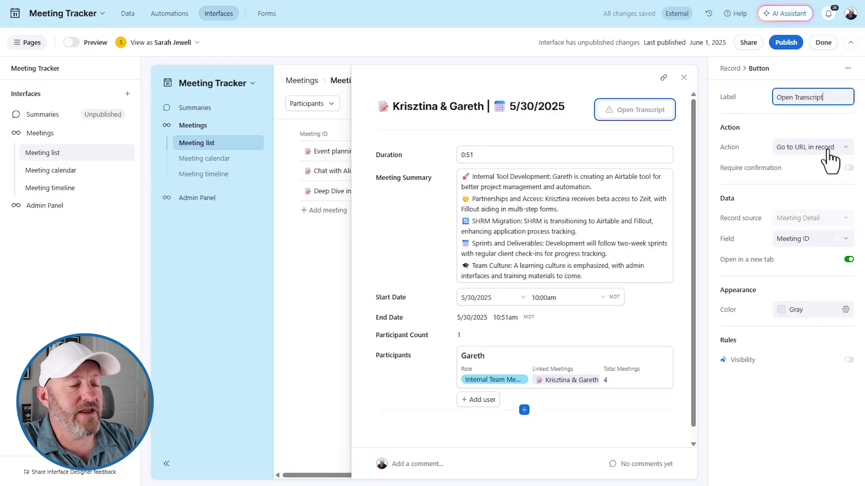
pyautogui.click(801, 239)
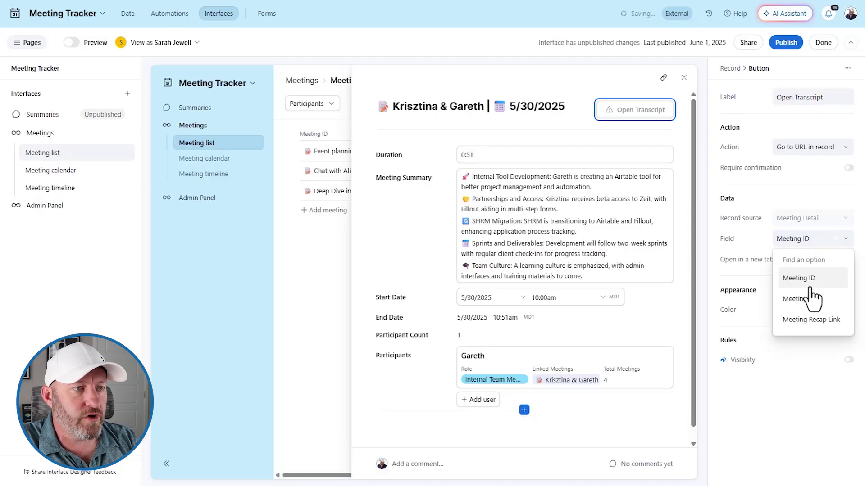
pyautogui.click(806, 321)
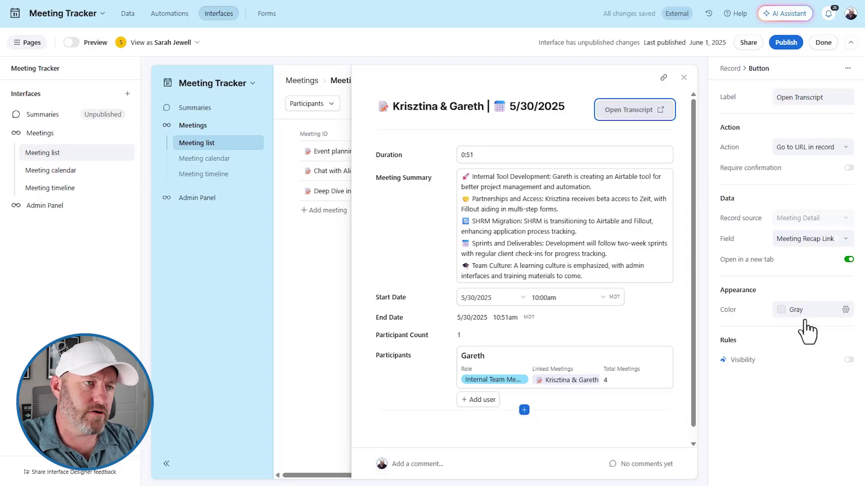
pyautogui.click(789, 41)
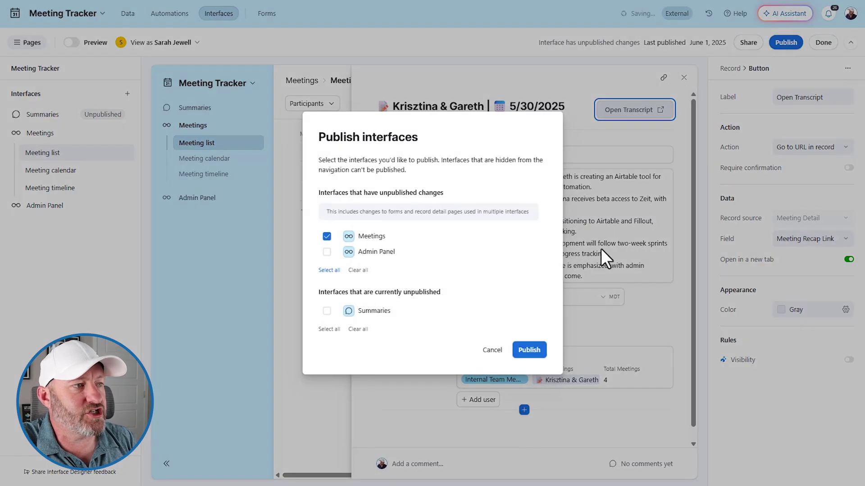
# - Publish the Meetings interface, then open the 5/30/2025 meeting's Fireflies.ai recap with Open Transcript
pyautogui.click(530, 350)
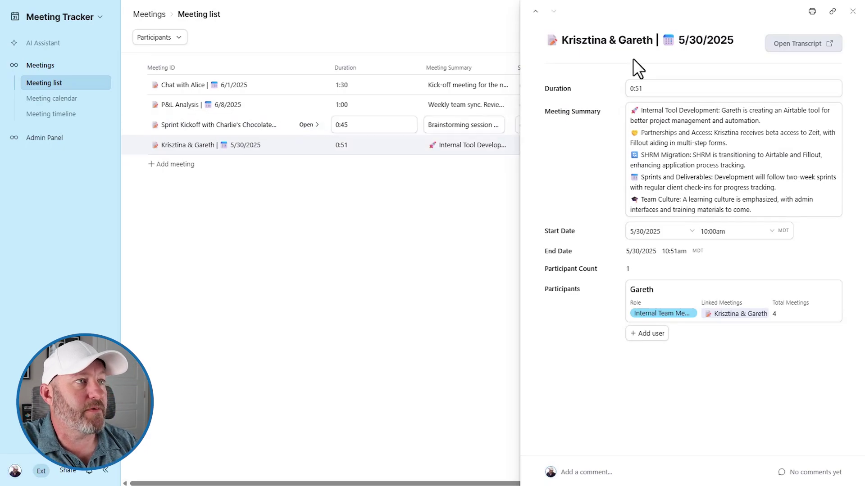
pyautogui.click(787, 44)
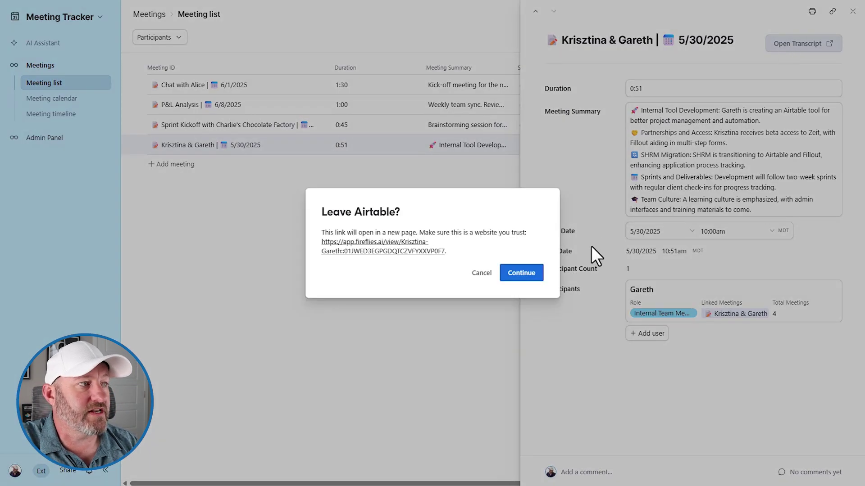
pyautogui.click(527, 274)
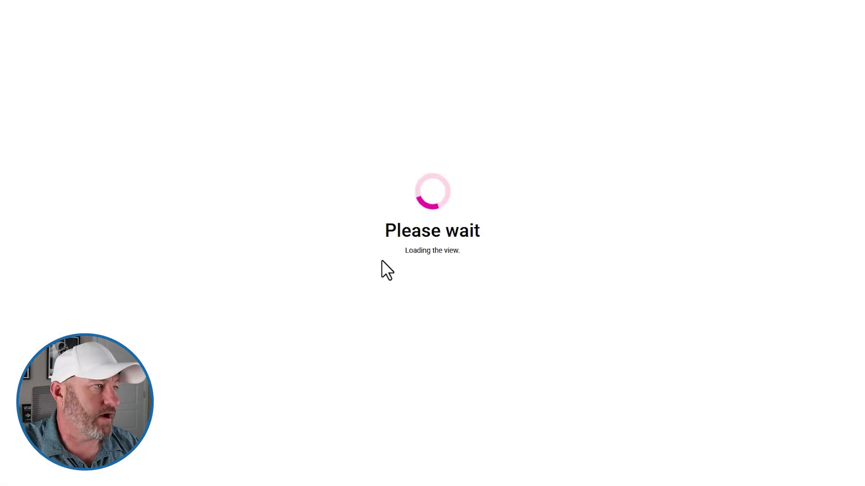